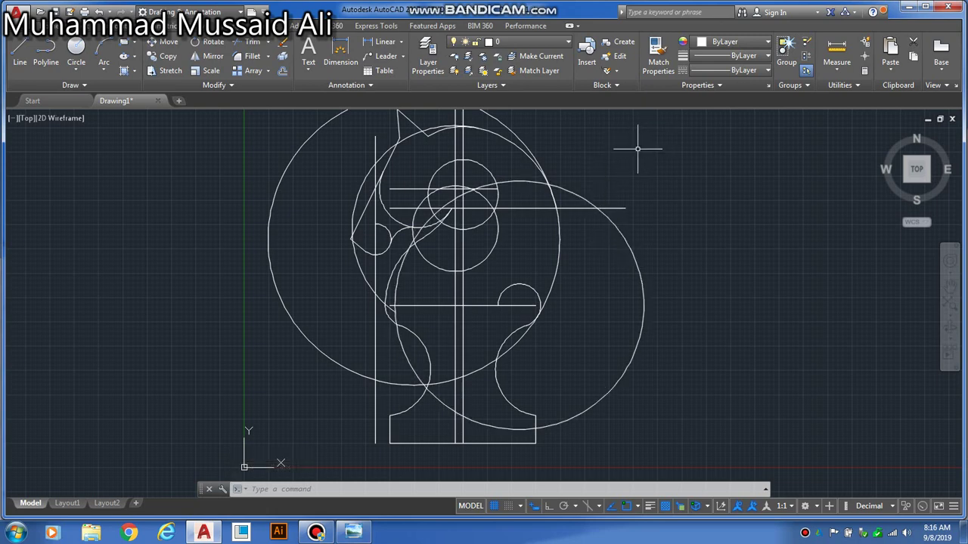
- Trim the large outer construction circle back to an arc where it overlaps the knight outline
left_click(620, 162)
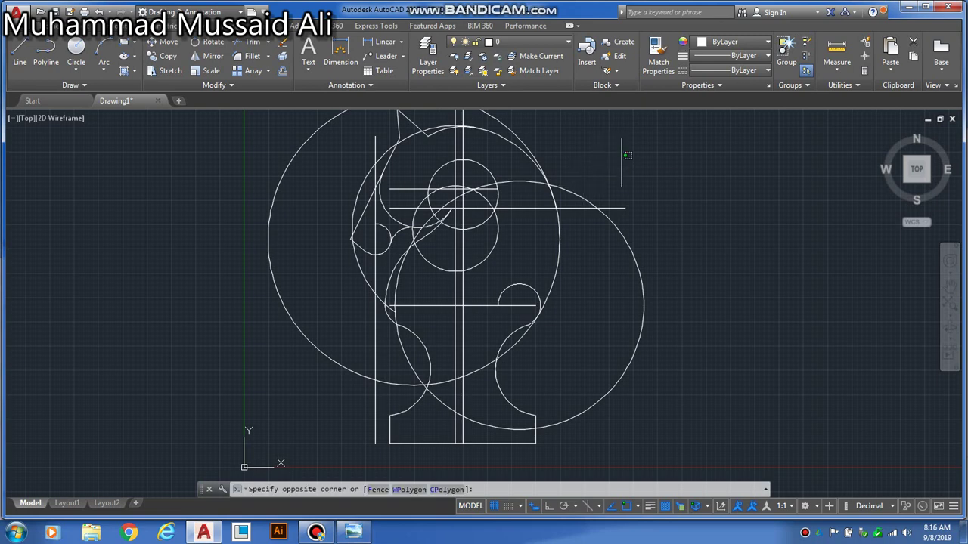
left_click(469, 387)
type("tr")
key("Return")
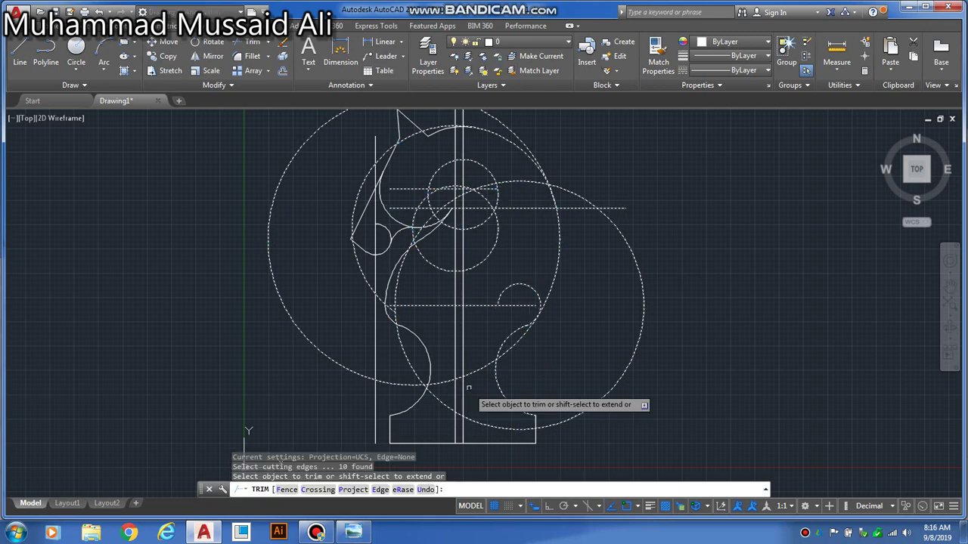
left_click(477, 370)
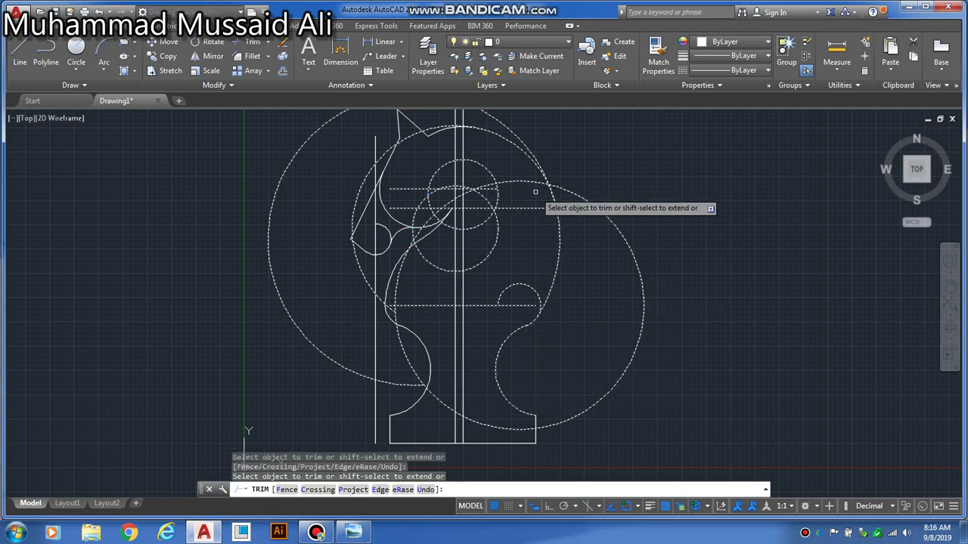
left_click(531, 149)
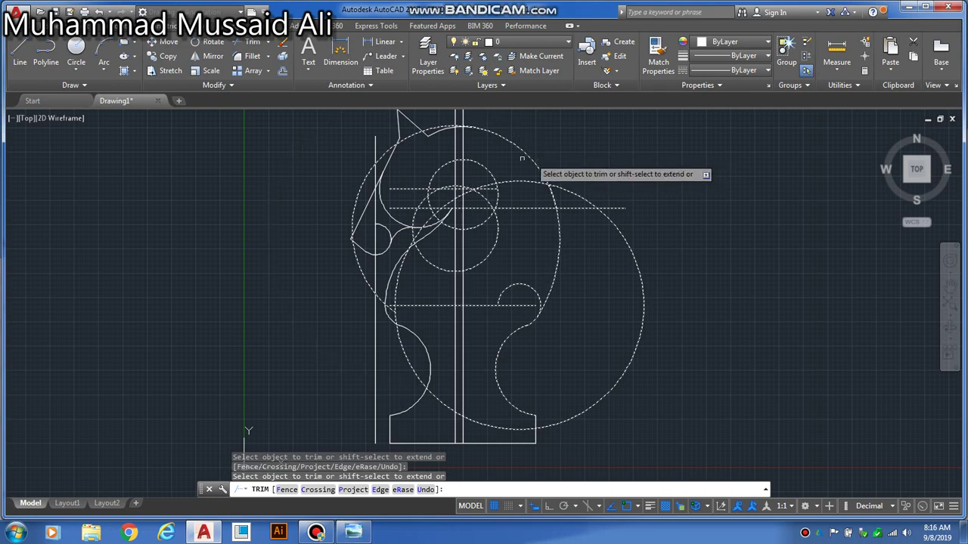
left_click(438, 128)
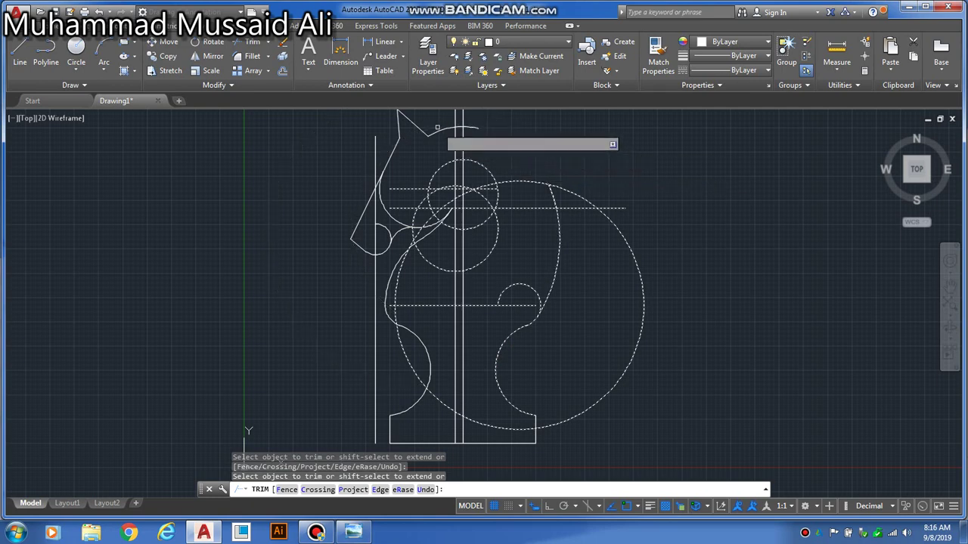
key("ctrl+z")
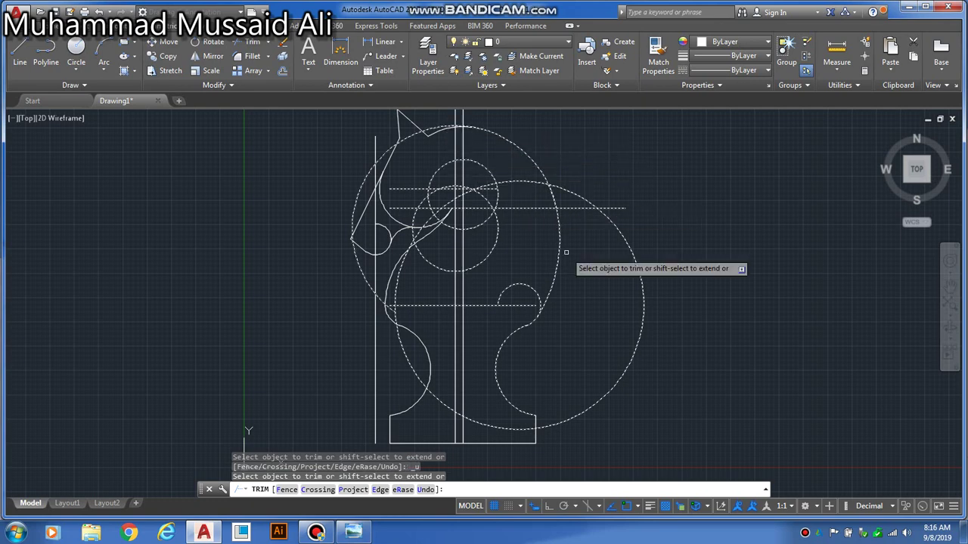
key("Escape")
key("Escape")
key("Escape")
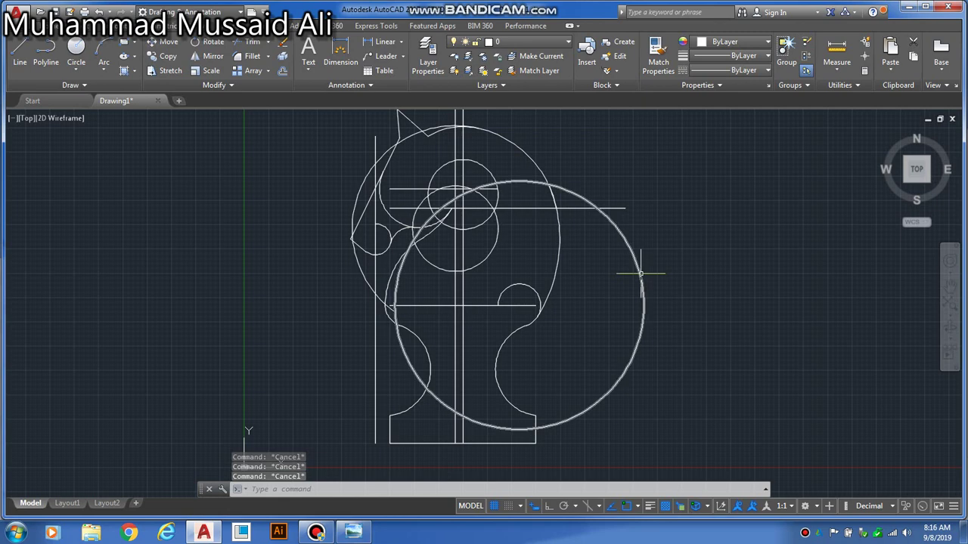
- Erase the three leftover construction circles
left_click(641, 273)
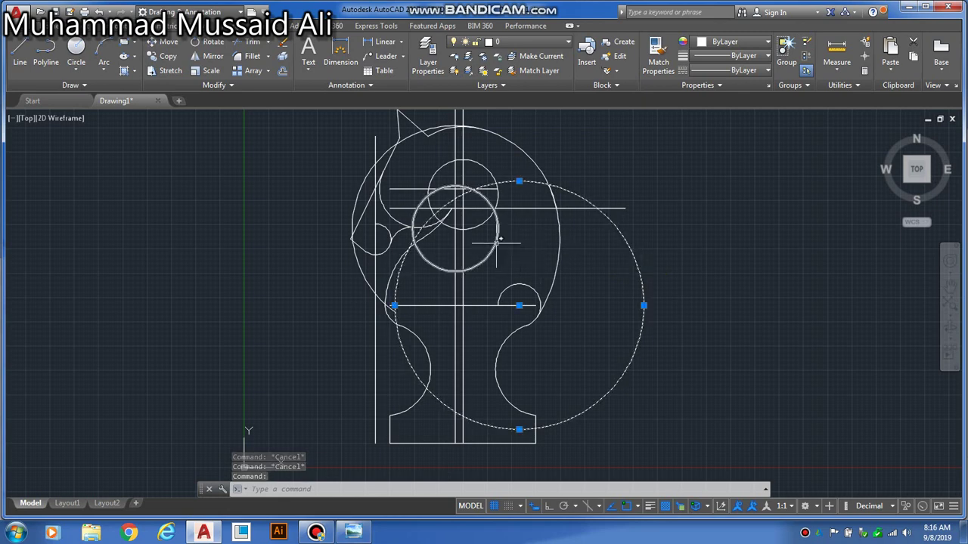
left_click(498, 241)
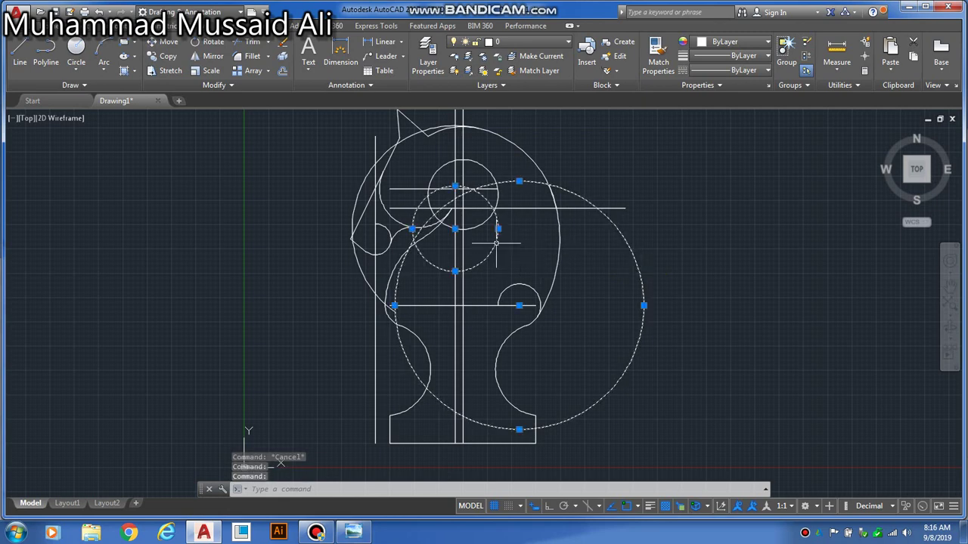
left_click(496, 195)
key("Delete")
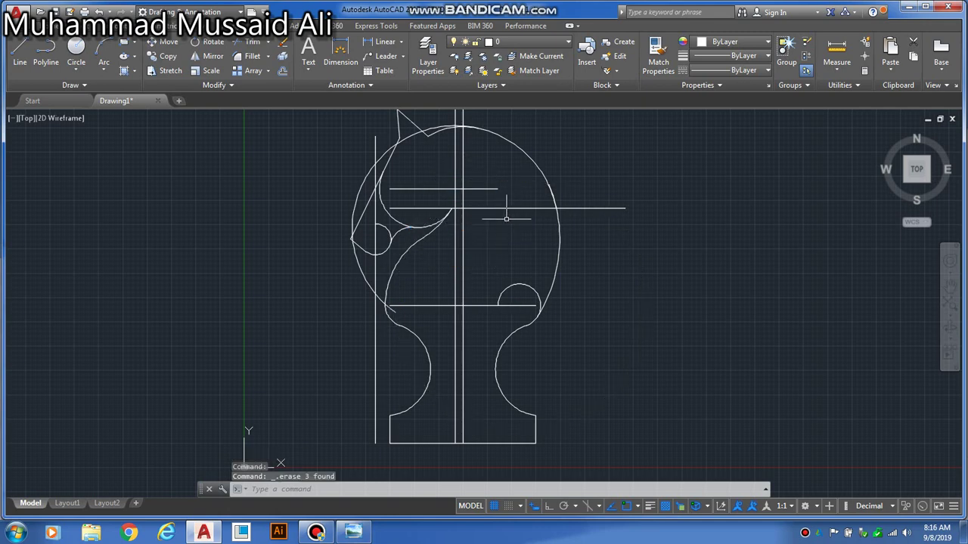
- Erase the two horizontal guide lines and the vertical centre line
left_click(482, 189)
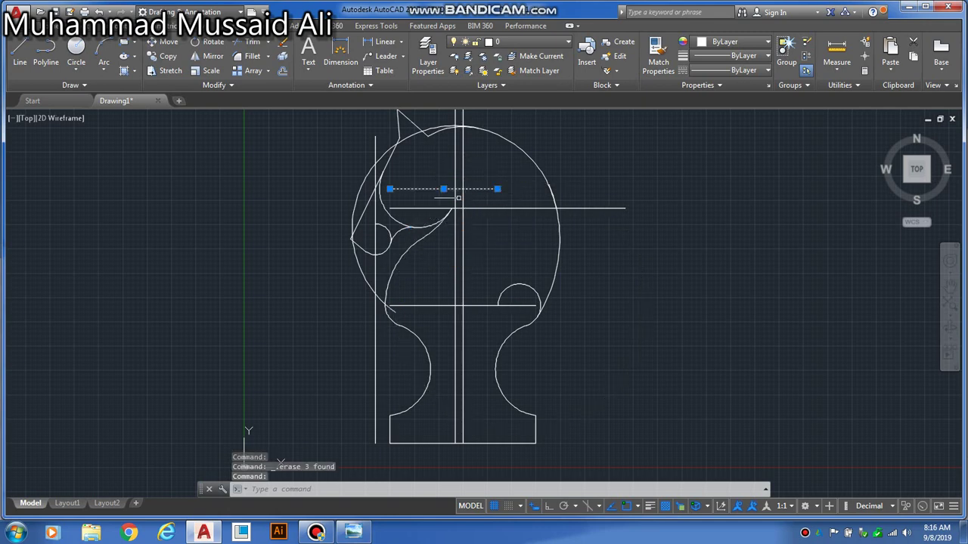
left_click(455, 196)
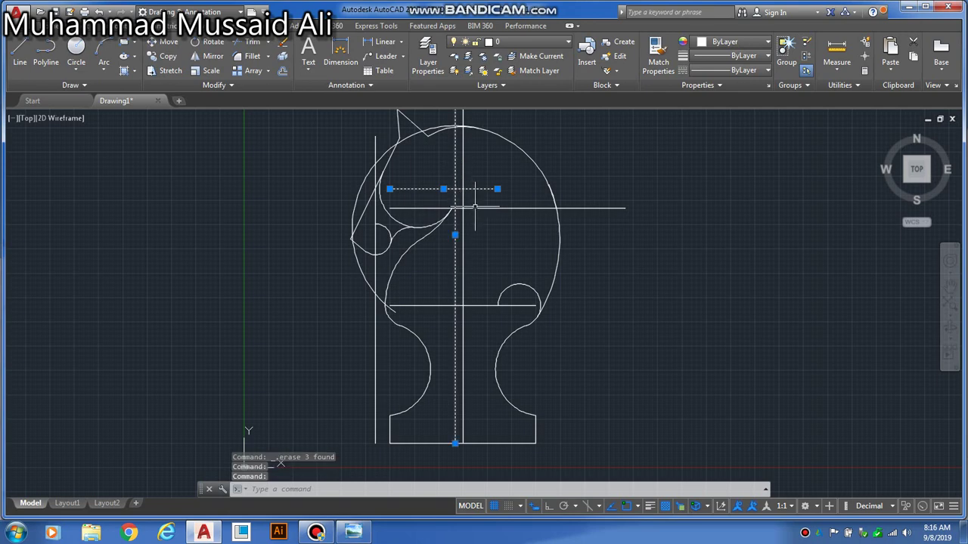
left_click(475, 207)
key("Delete")
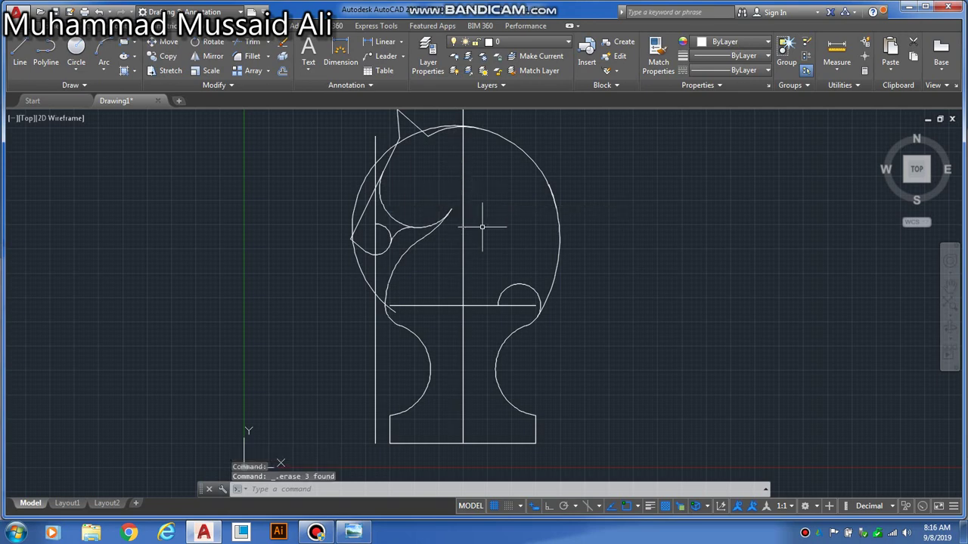
key("Escape")
key("Escape")
key("Escape")
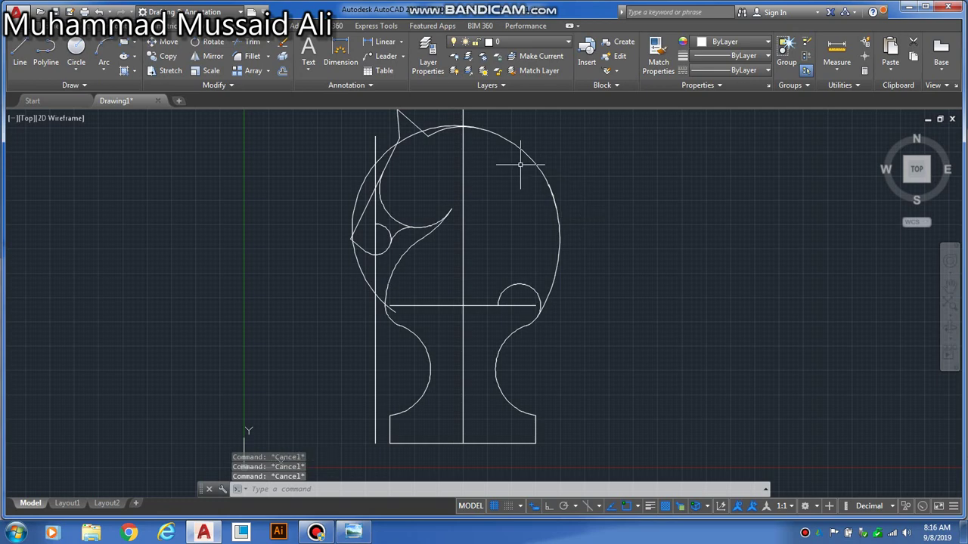
- Zoom in on the doubled curve at the head's right edge and trim off the stray sliver
left_click(946, 288)
scroll(579, 240, "up", 2)
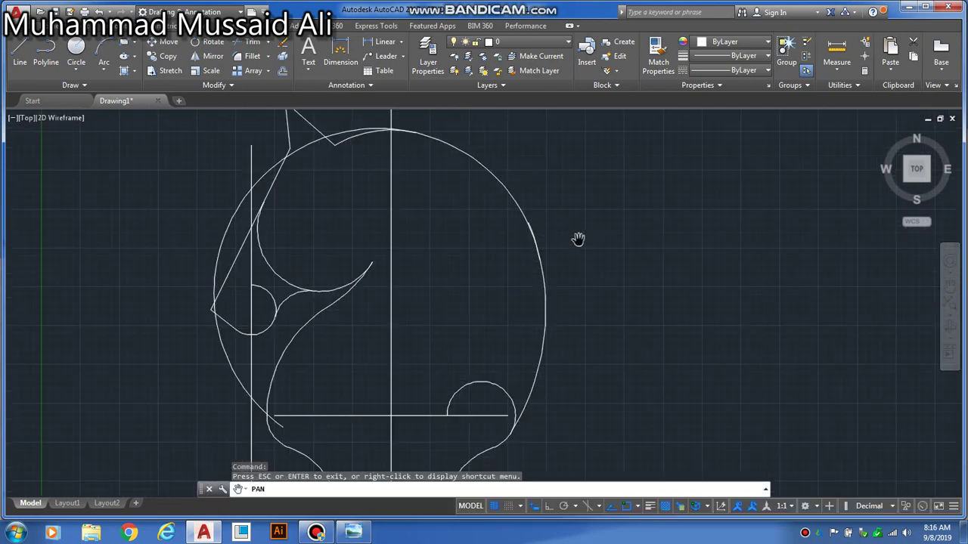
scroll(577, 240, "up", 2)
scroll(578, 240, "up", 2)
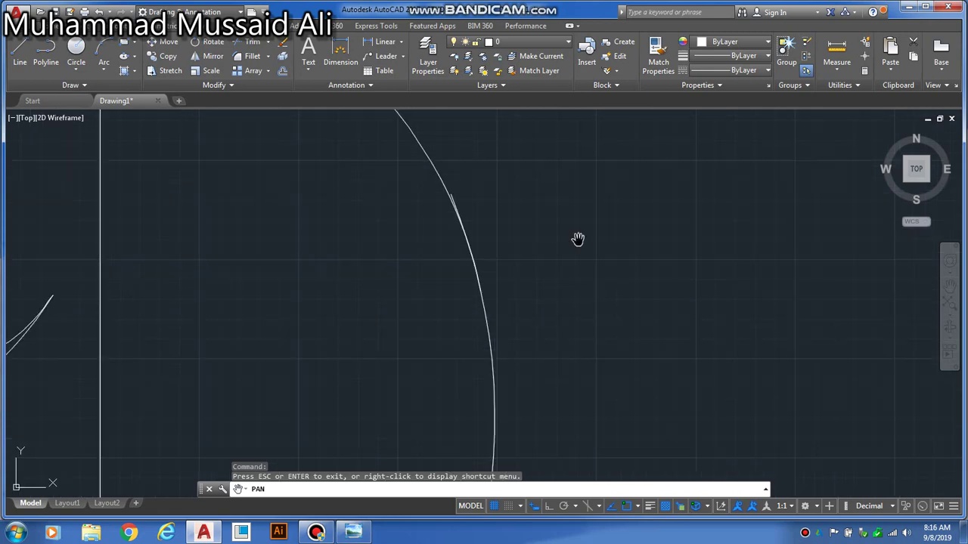
scroll(577, 240, "up", 3)
mouse_move(419, 283)
left_mouse_down()
mouse_move(417, 346)
mouse_move(553, 380)
left_mouse_up()
key("Escape")
key("Escape")
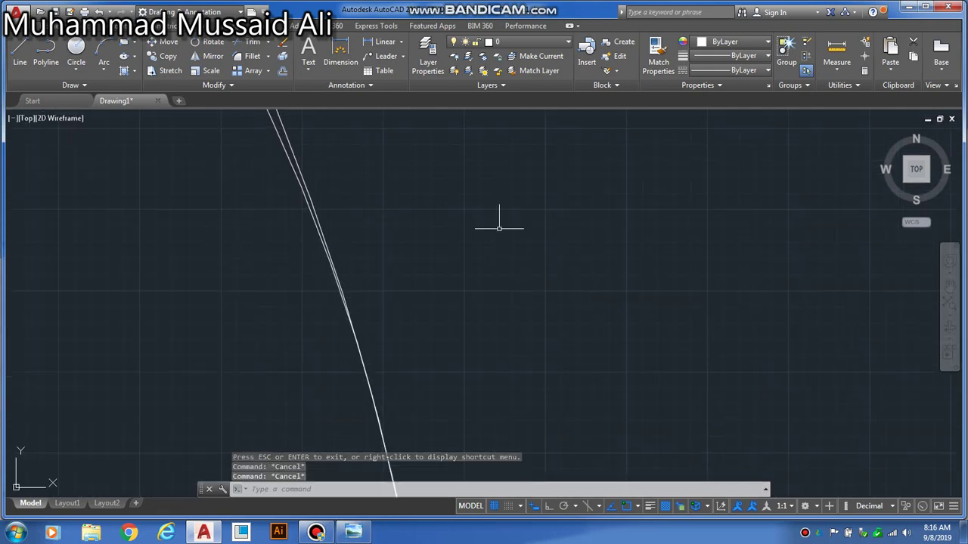
left_click(507, 231)
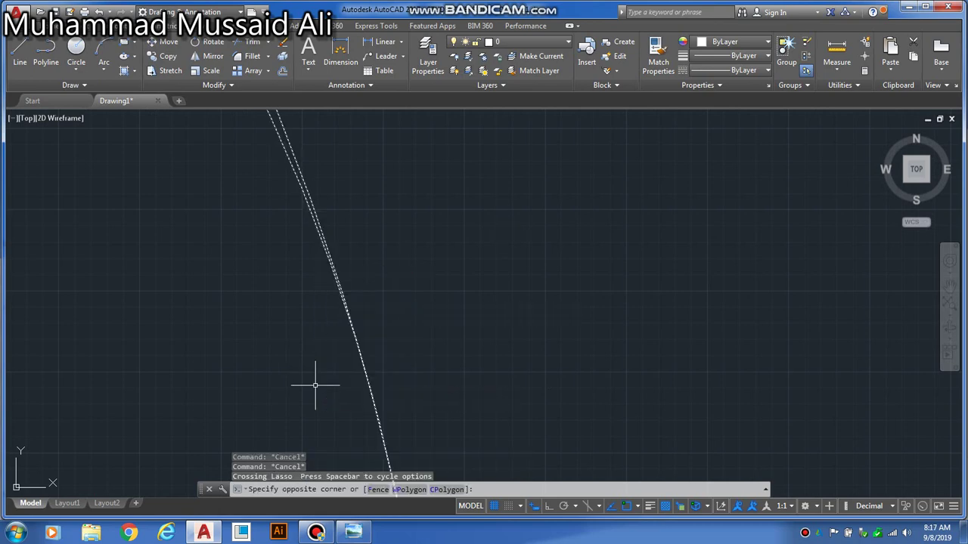
left_click_drag(507, 231, 318, 384)
type("r")
key("Return")
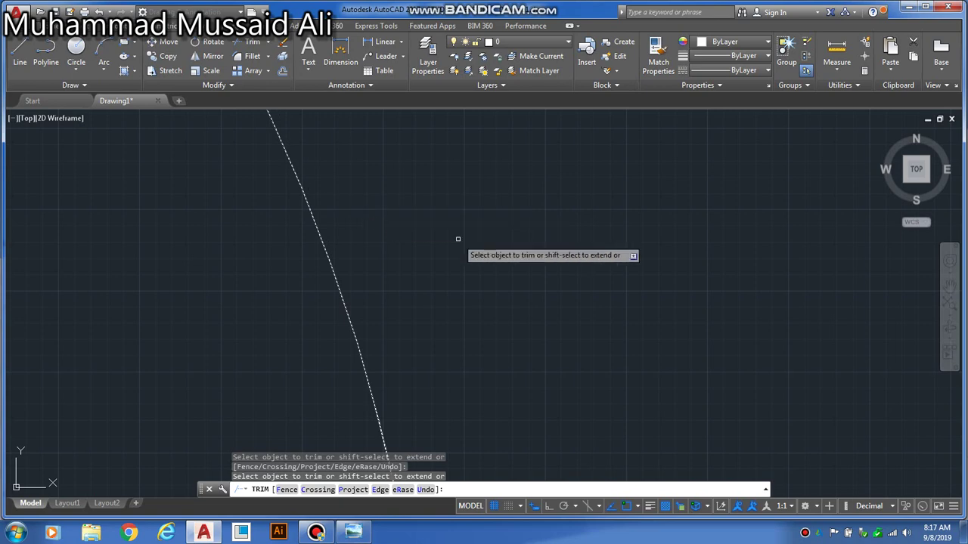
key("Escape")
key("Escape")
key("Escape")
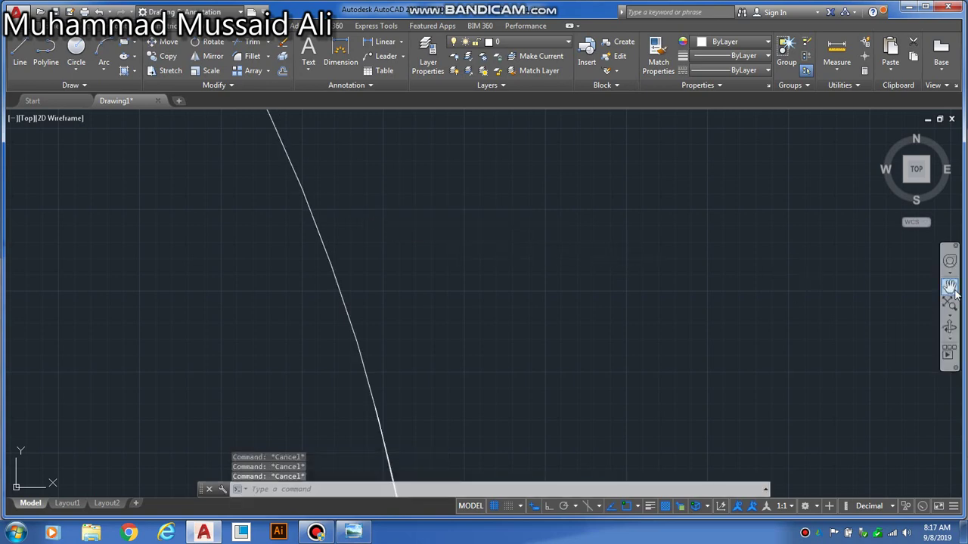
left_click(950, 287)
- Zoom out and recentre the view on the knight's head
scroll(806, 269, "down", 2)
scroll(804, 270, "down", 3)
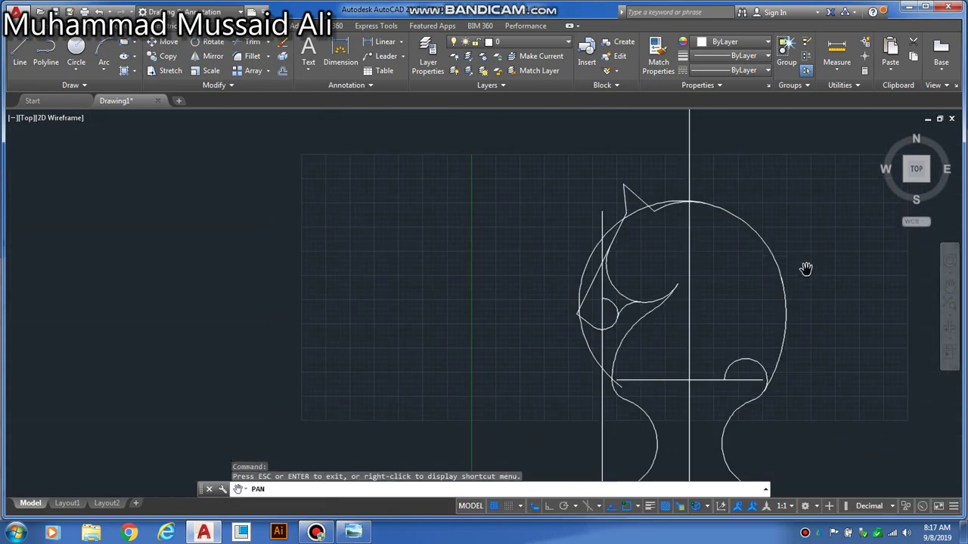
left_click_drag(804, 270, 701, 278)
scroll(701, 277, "up", 2)
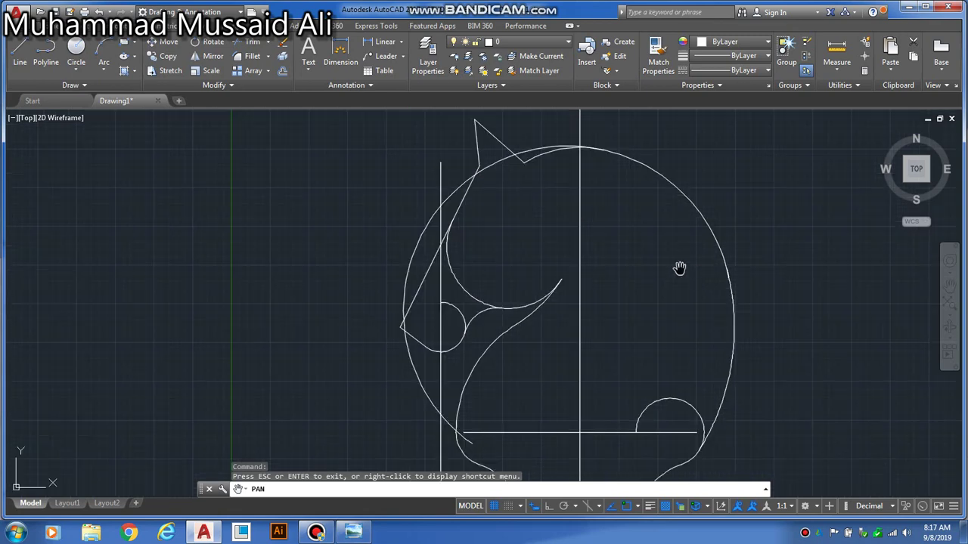
left_click_drag(603, 210, 556, 304)
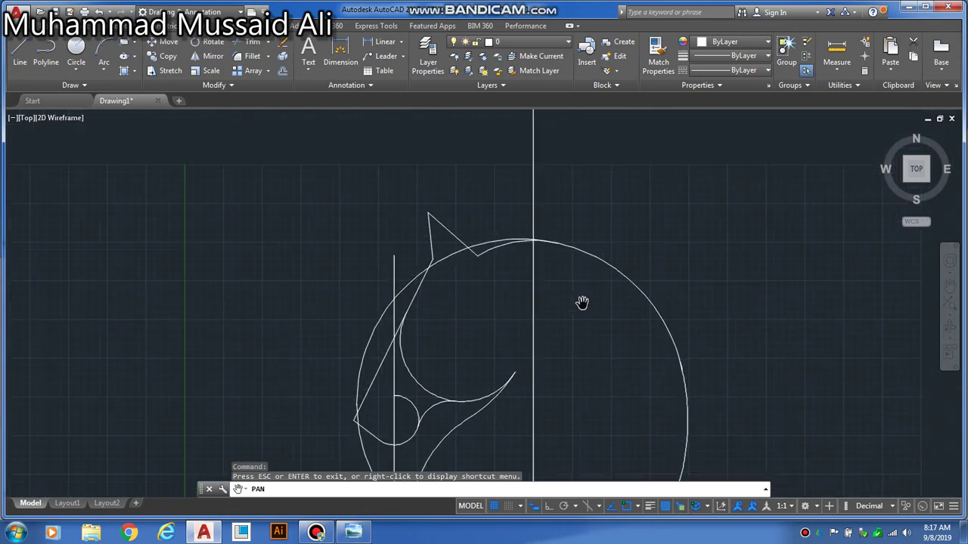
key("Escape")
key("Escape")
key("Escape")
- Zoom in close on the point where two curves merge atop the large arc
scroll(582, 295, "up", 1)
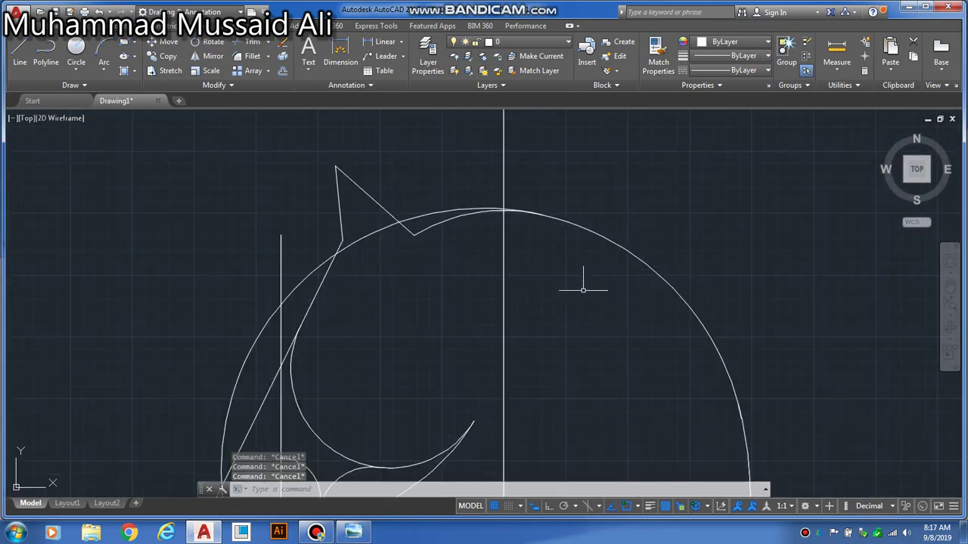
scroll(583, 291, "up", 1)
scroll(583, 290, "up", 2)
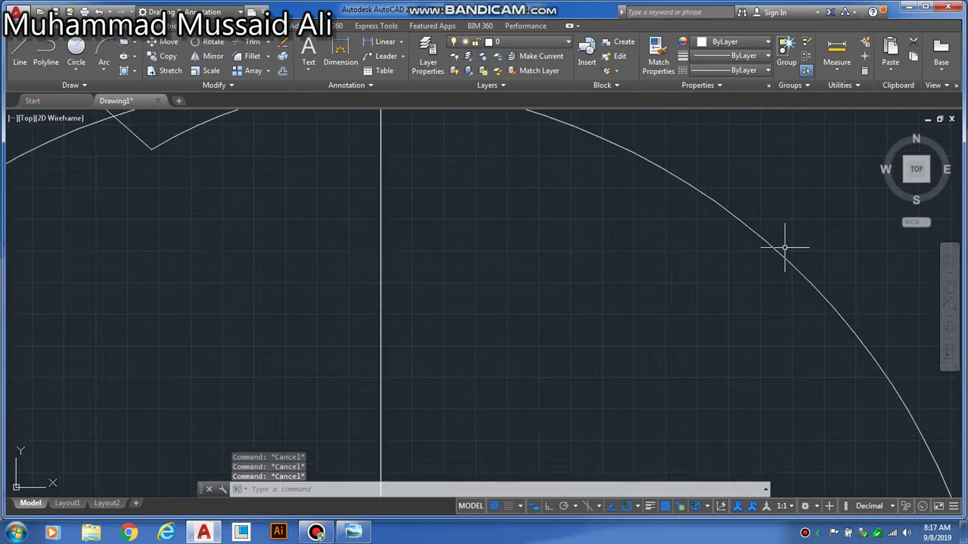
left_click(951, 286)
left_click_drag(758, 248, 663, 372)
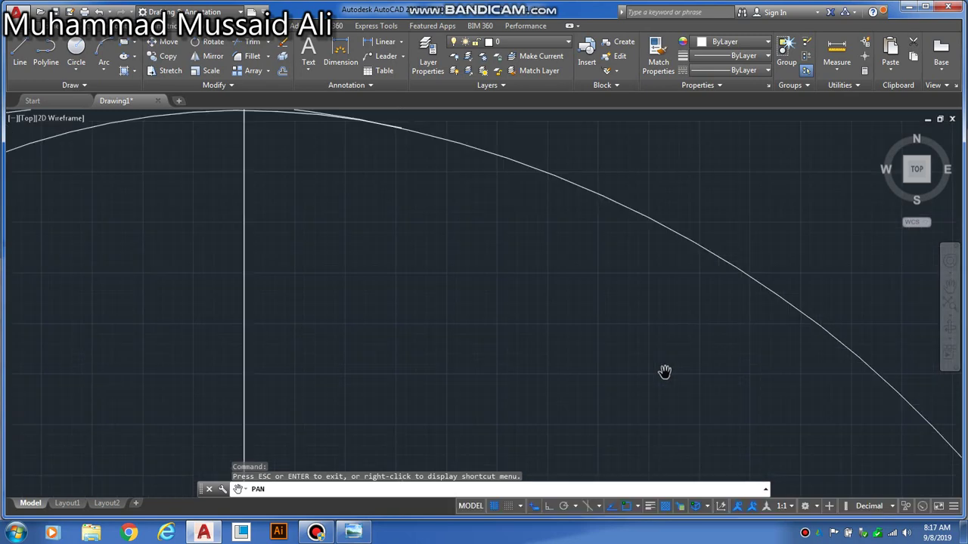
left_click_drag(427, 218, 490, 322)
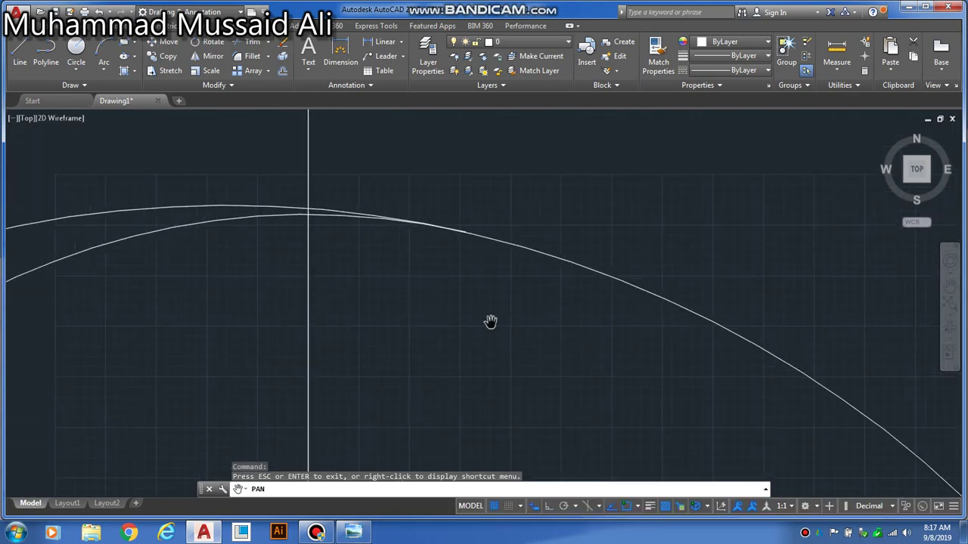
scroll(490, 322, "up", 1)
left_click_drag(471, 252, 494, 294)
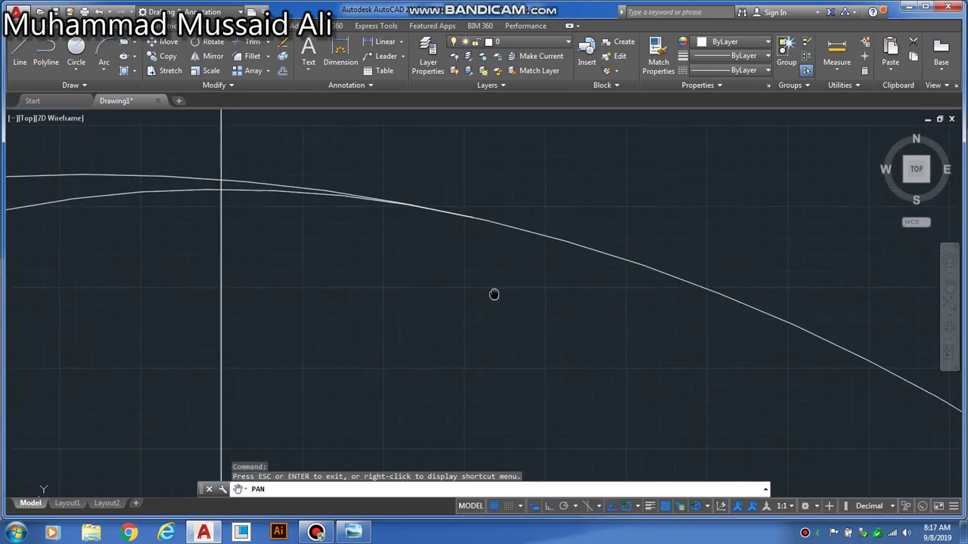
key("Escape")
key("Escape")
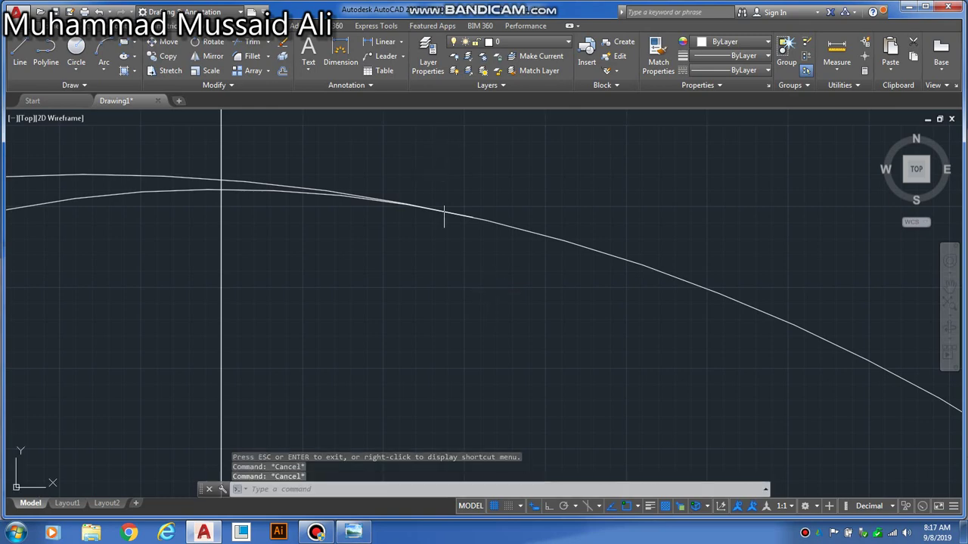
- Draw a short vertical helper line across the curve junction
key("Return")
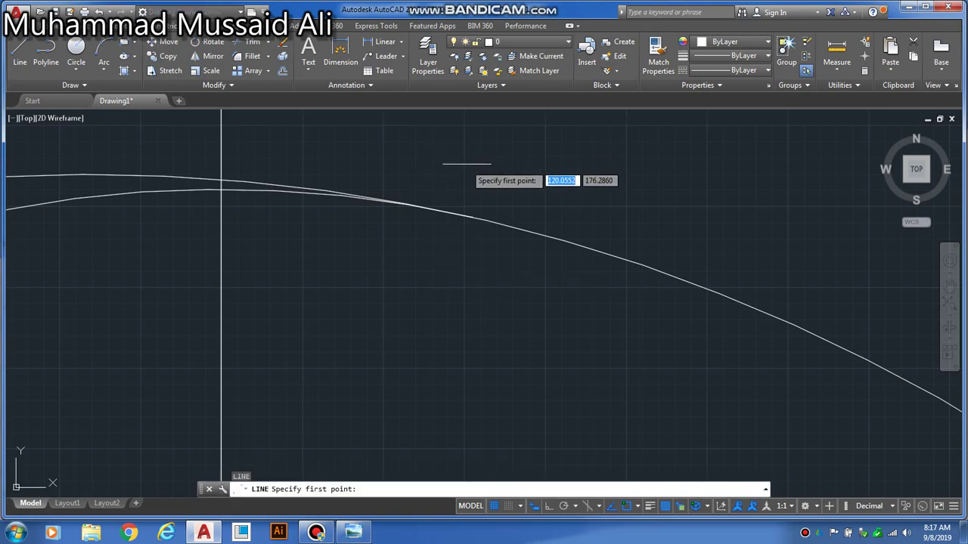
left_click(473, 159)
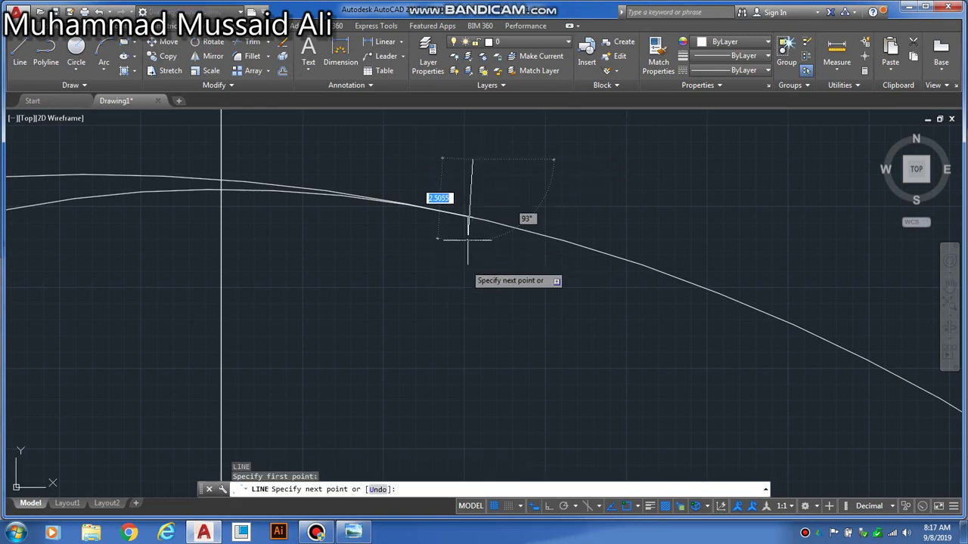
left_click(466, 263)
key("Escape")
key("Escape")
key("Escape")
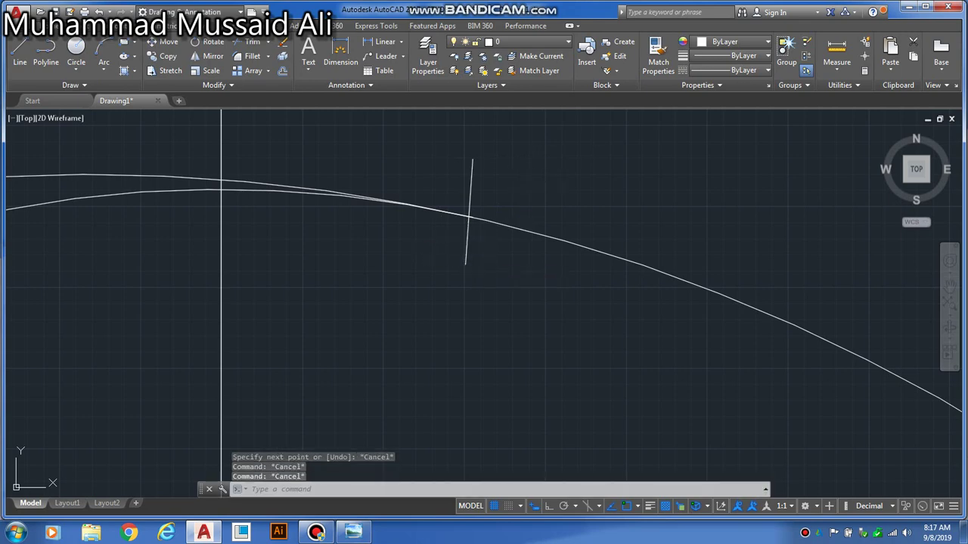
- Trim off the extra upper curve using the helper line as a cutting edge
left_click(573, 143)
left_click(338, 264)
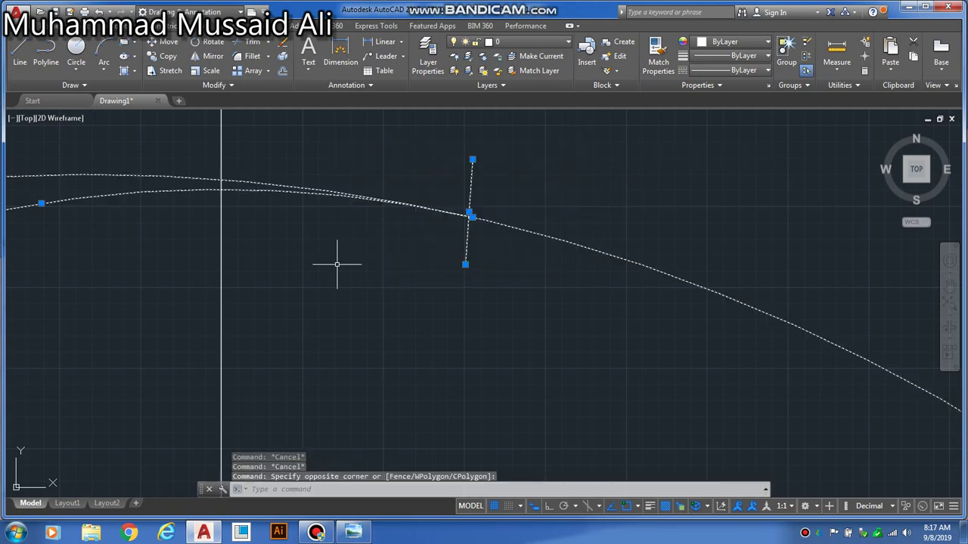
type("tr")
key("Return")
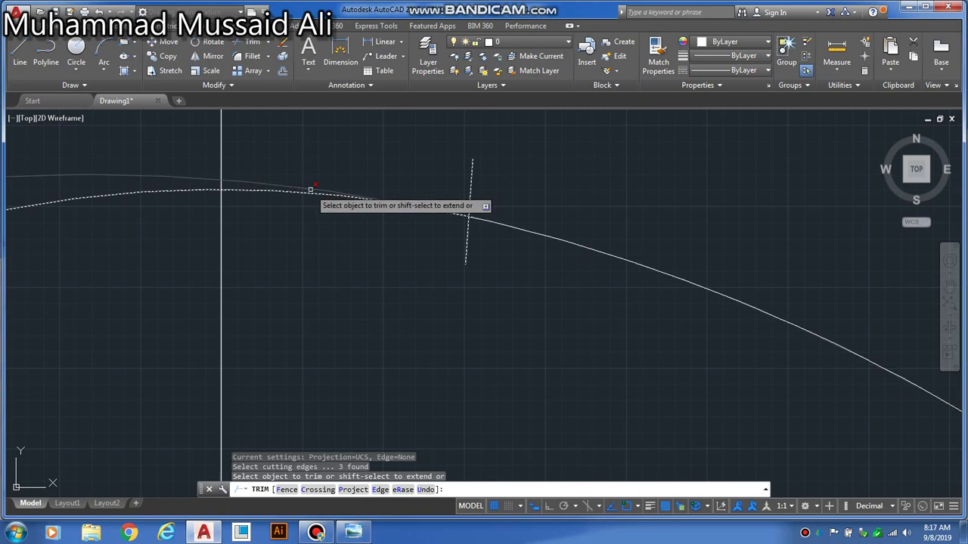
left_click(310, 189)
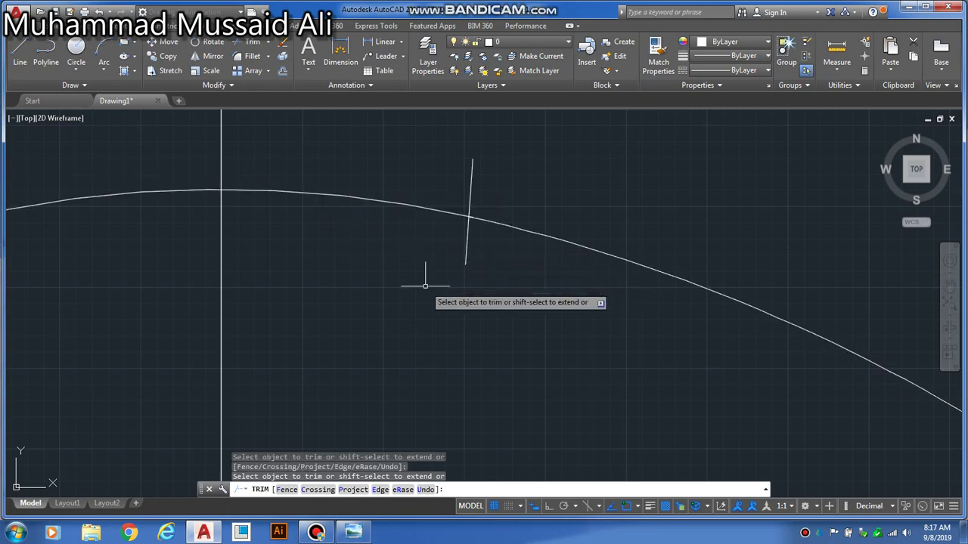
key("Escape")
- Delete the temporary vertical helper line
left_click(467, 259)
key("Delete")
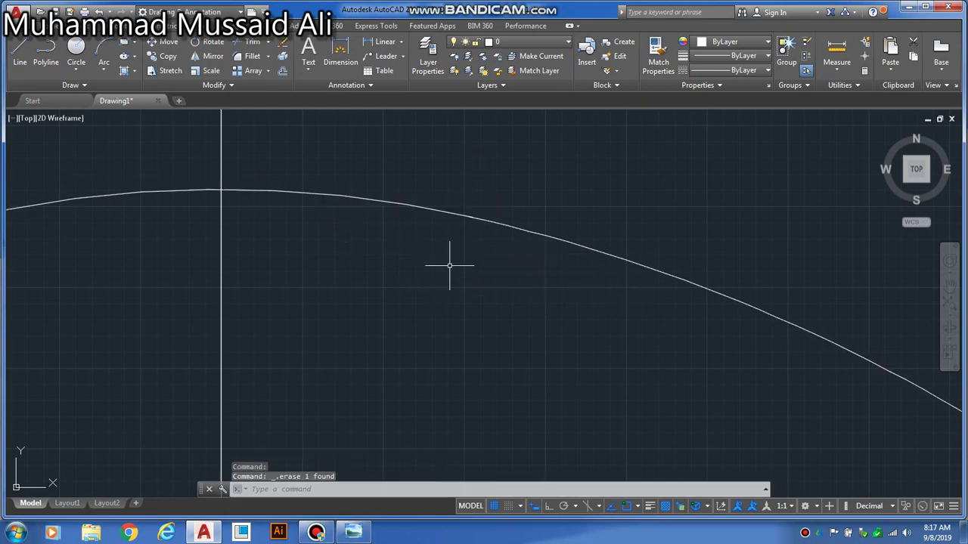
left_click(951, 285)
- Zoom out to the horse head and erase the long vertical construction line by the jaw
left_click_drag(374, 218, 847, 302)
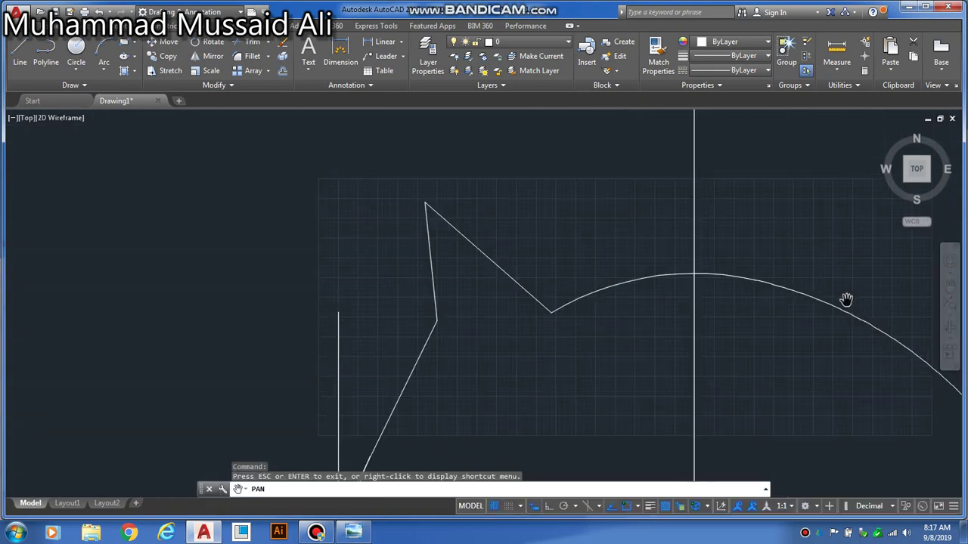
mouse_move(805, 365)
left_mouse_down()
mouse_move(740, 291)
mouse_move(697, 322)
mouse_move(659, 309)
left_mouse_up()
scroll(741, 291, "down", 3)
scroll(659, 309, "up", 2)
scroll(660, 309, "up", 4)
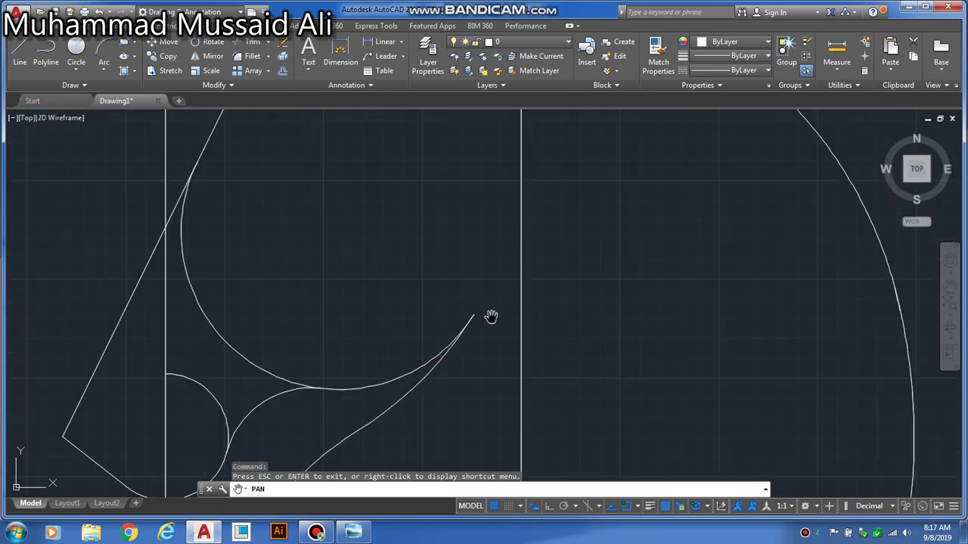
scroll(458, 318, "down", 2)
key("Escape")
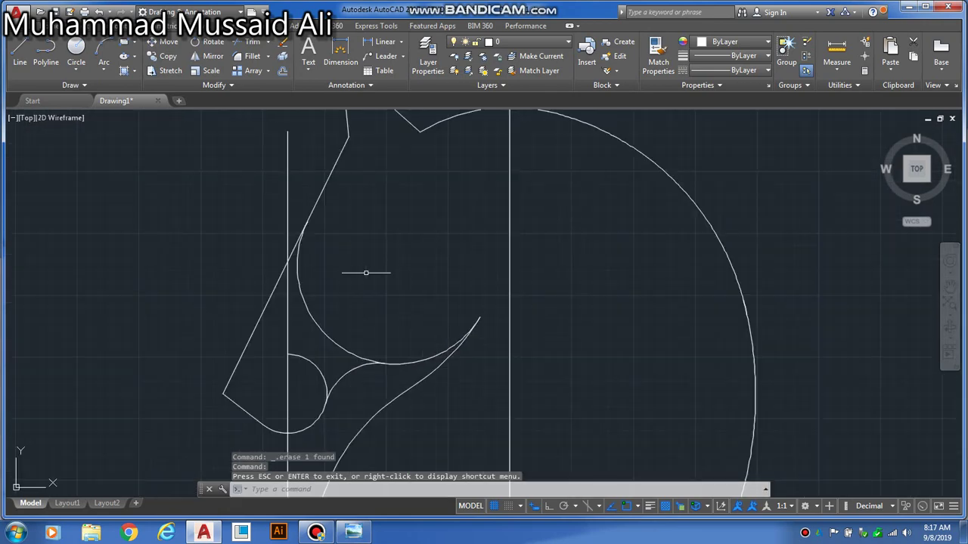
key("Escape")
left_click(287, 211)
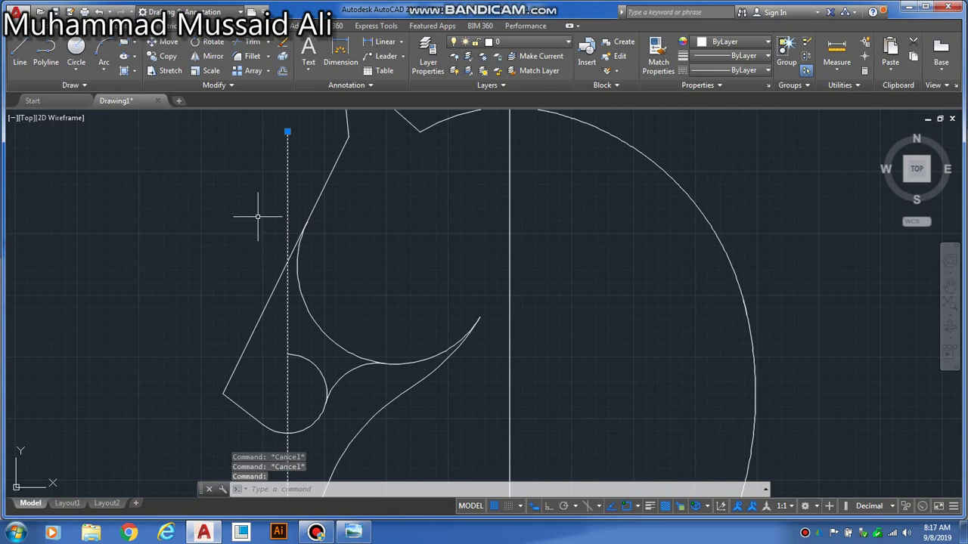
key("Delete")
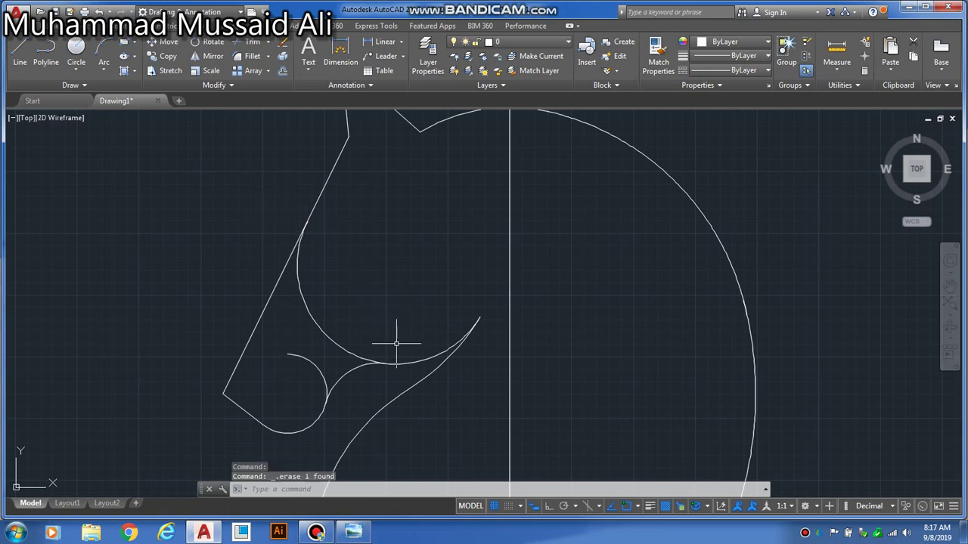
type("l")
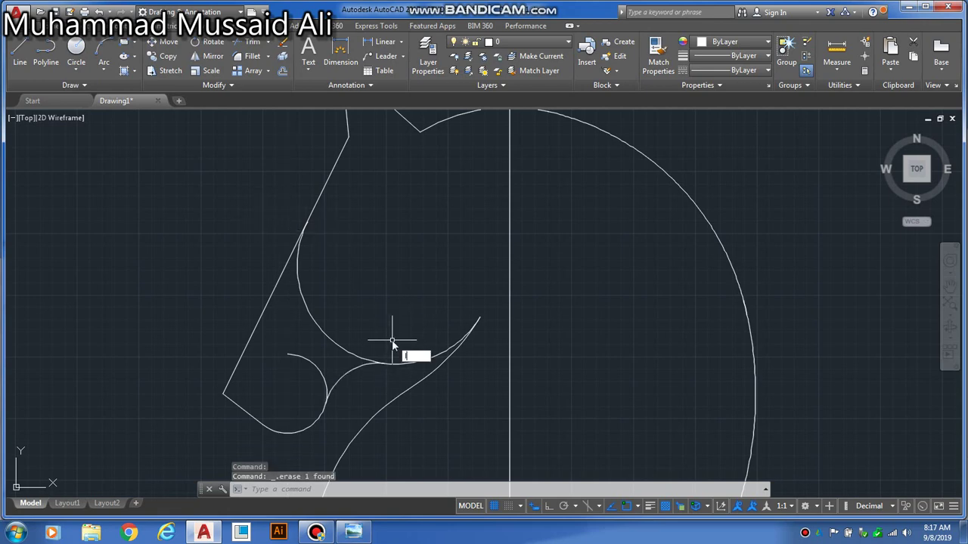
key("Return")
- Draw two short cutting lines: one vertical through the lower arc junction, one across the small circle
left_click(384, 328)
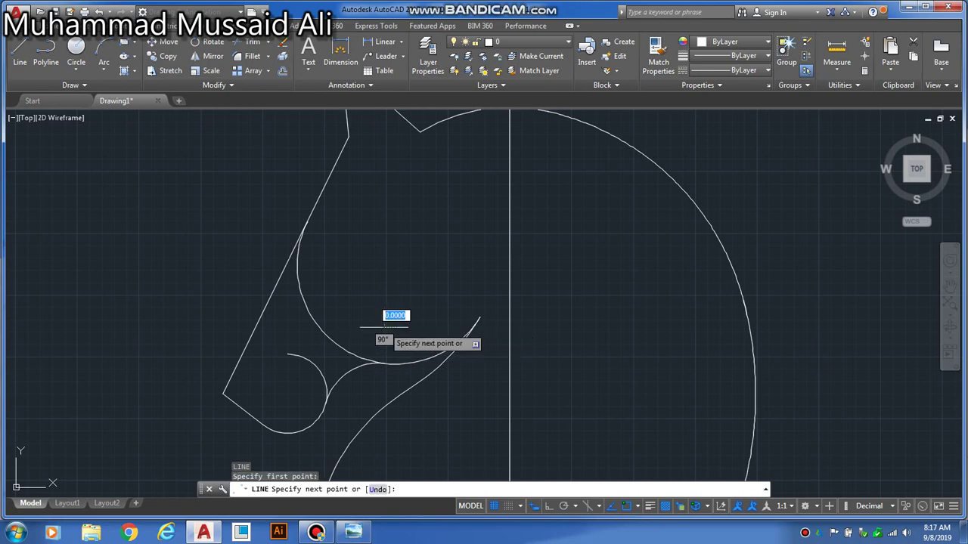
left_click(382, 388)
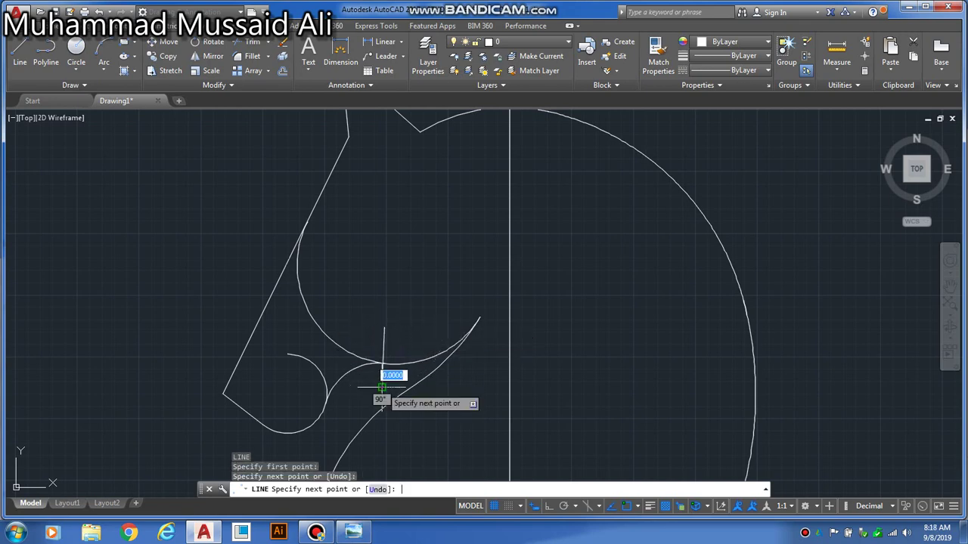
key("Return")
key("Return")
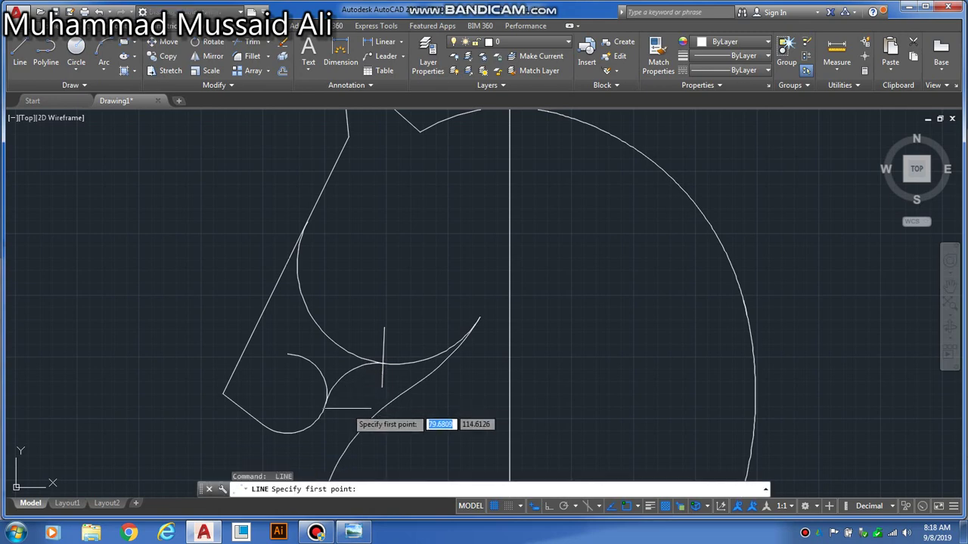
left_click(327, 407)
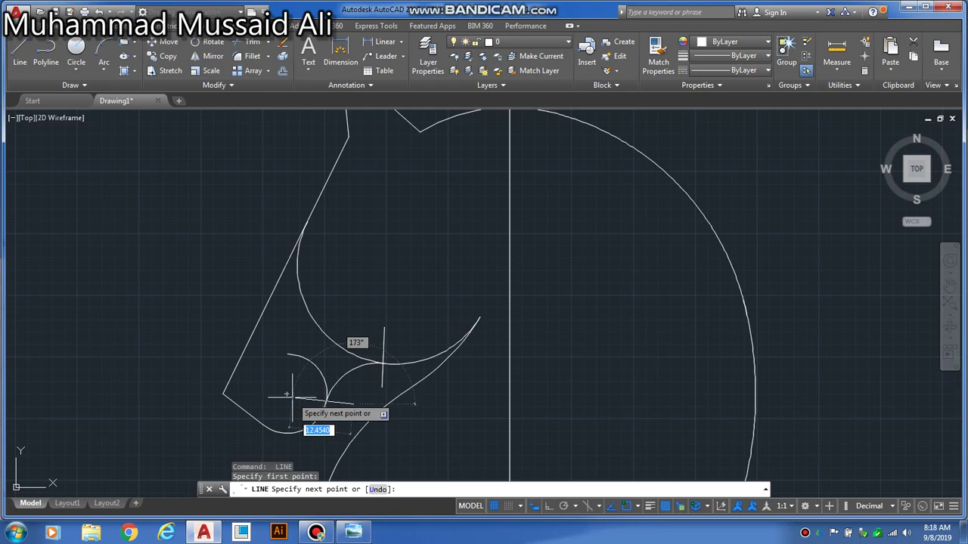
left_click(293, 397)
key("Return")
key("Escape")
key("Escape")
key("Escape")
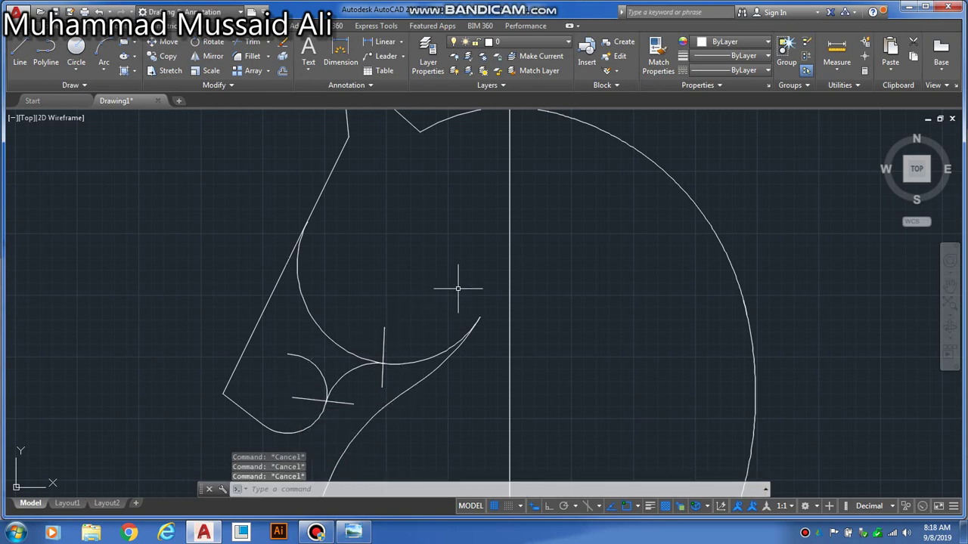
left_click(459, 286)
- Trim the large arc beyond the jaw and the upper part of the small circle
left_click(259, 426)
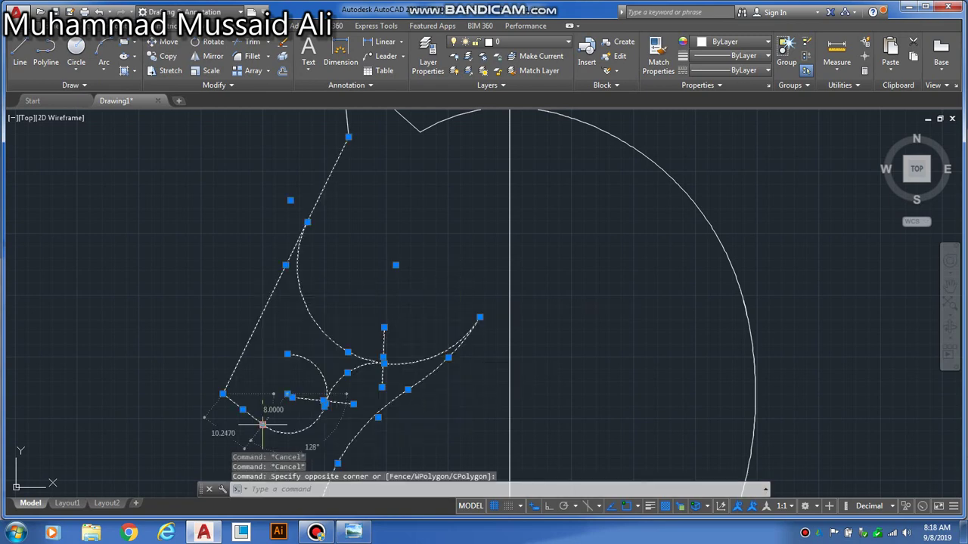
type("tr")
key("Return")
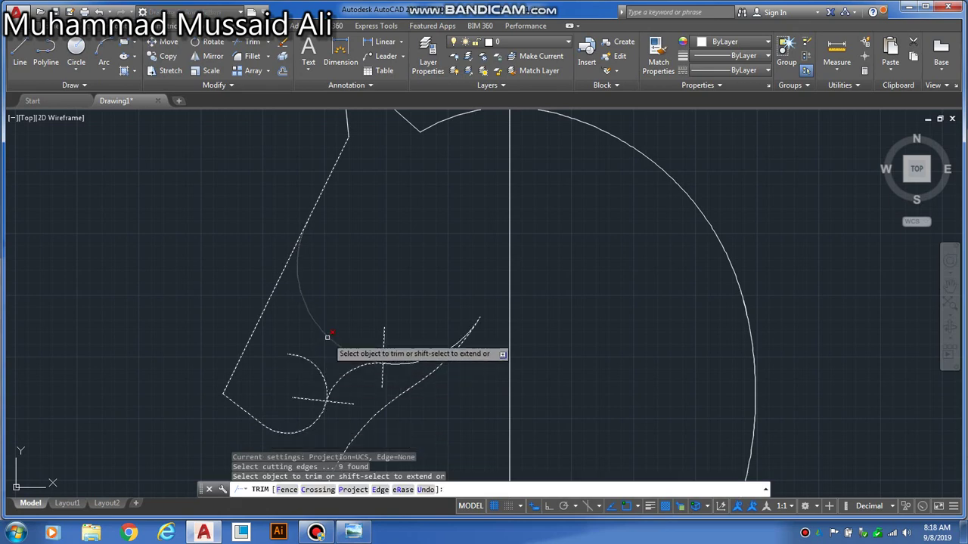
left_click(326, 337)
left_click(324, 370)
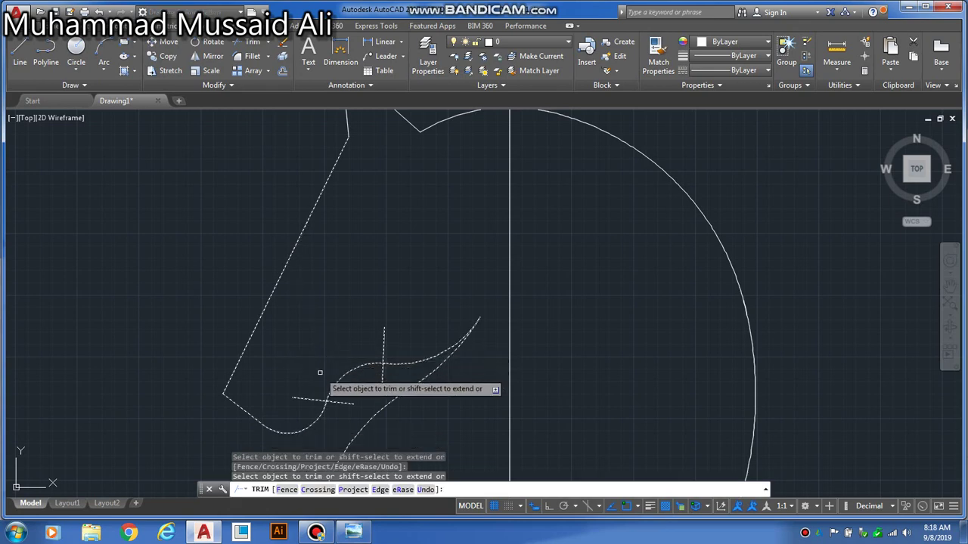
key("Escape")
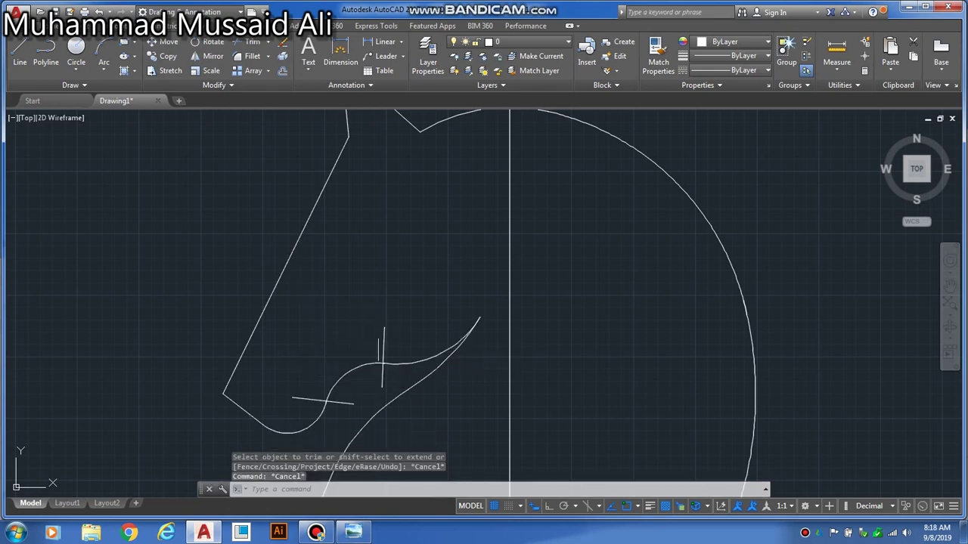
- Delete the two short helper lines around the mouth
left_click(384, 337)
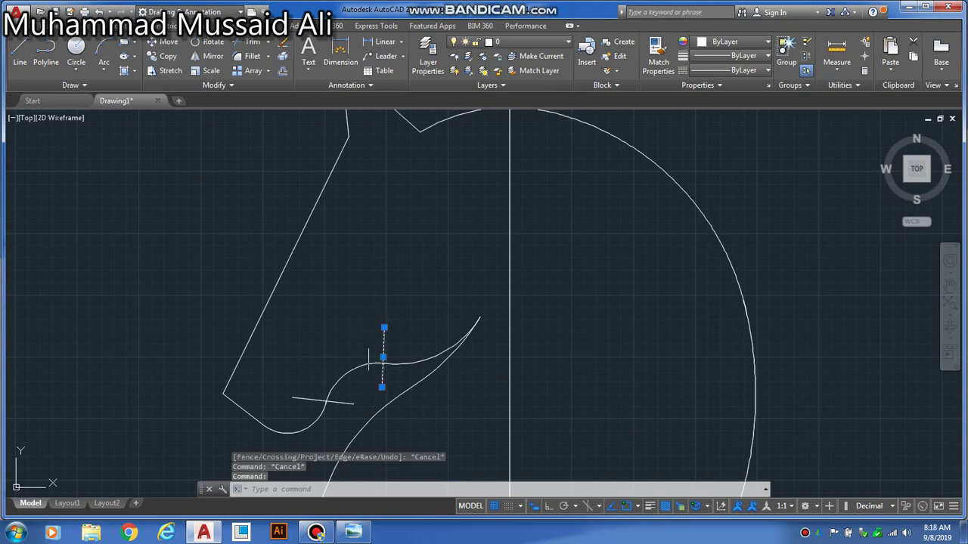
left_click(311, 401)
key("Delete")
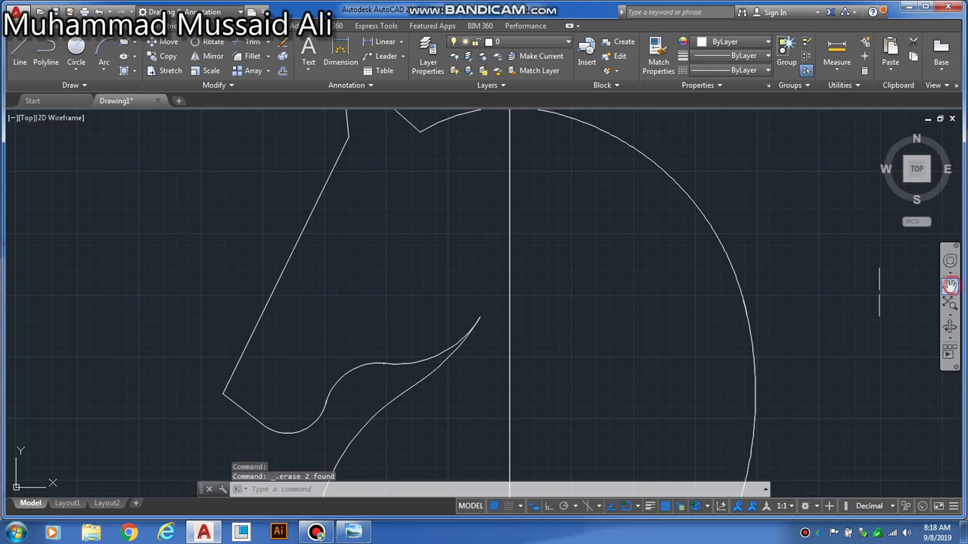
- Zoom in on the lower neck's small circle and base line, then crossing-select around it
scroll(836, 300, "down", 4)
mouse_move(821, 350)
left_mouse_down()
mouse_move(707, 292)
mouse_move(779, 332)
left_mouse_up()
key("Escape")
key("Escape")
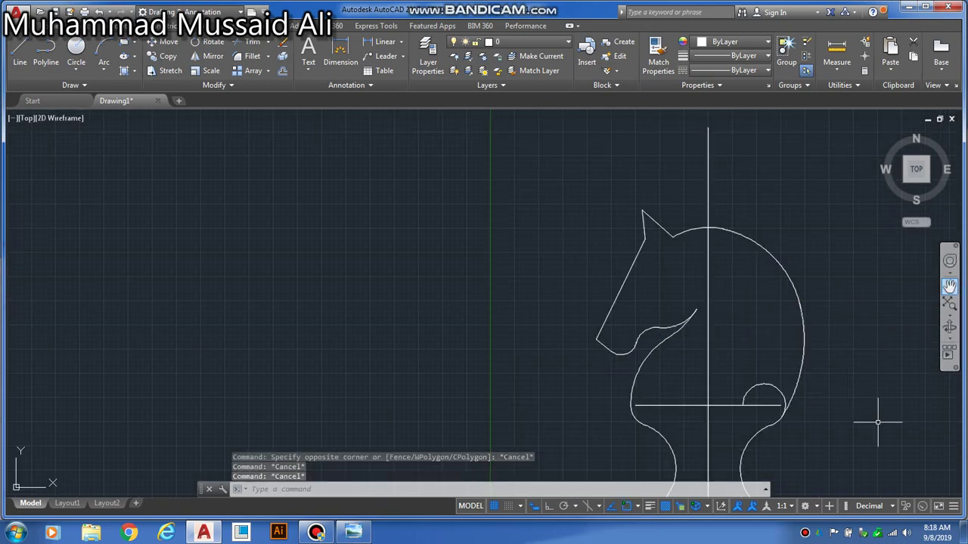
left_click(846, 376)
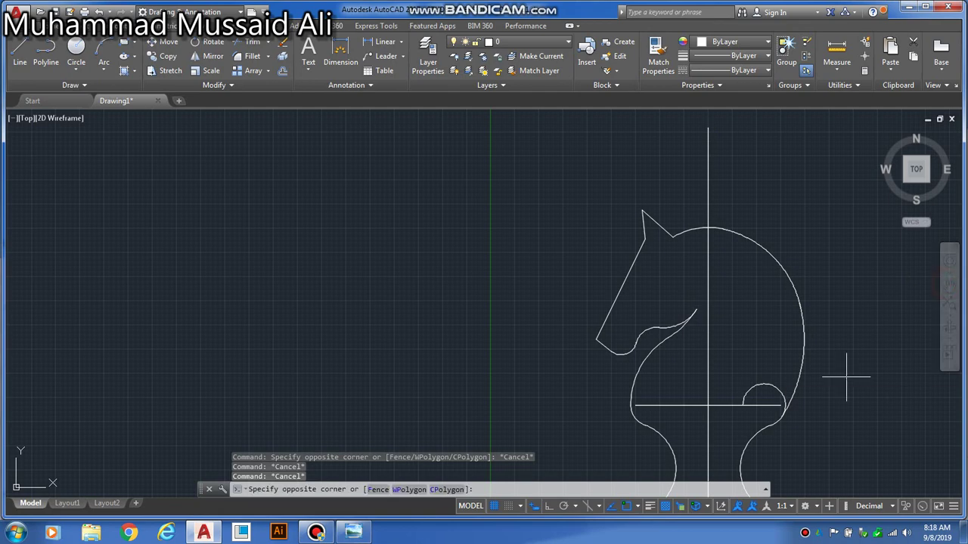
left_click(934, 309)
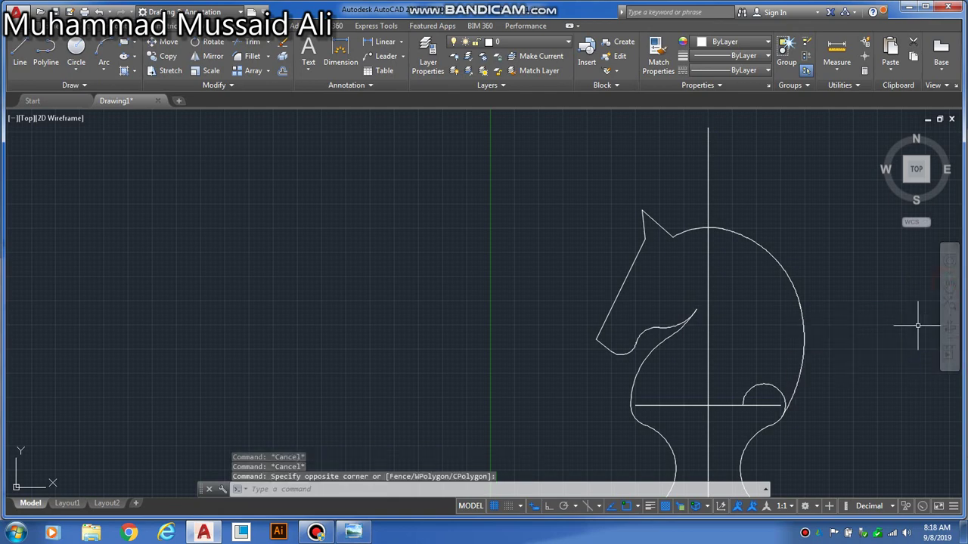
left_click(949, 287)
left_click_drag(880, 354, 671, 322)
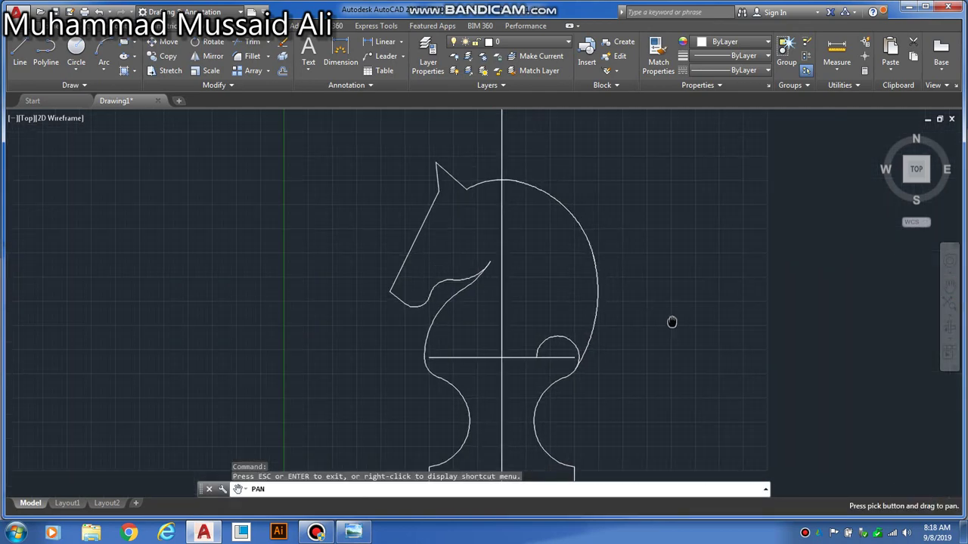
scroll(671, 320, "up", 2)
left_click_drag(616, 352, 657, 333)
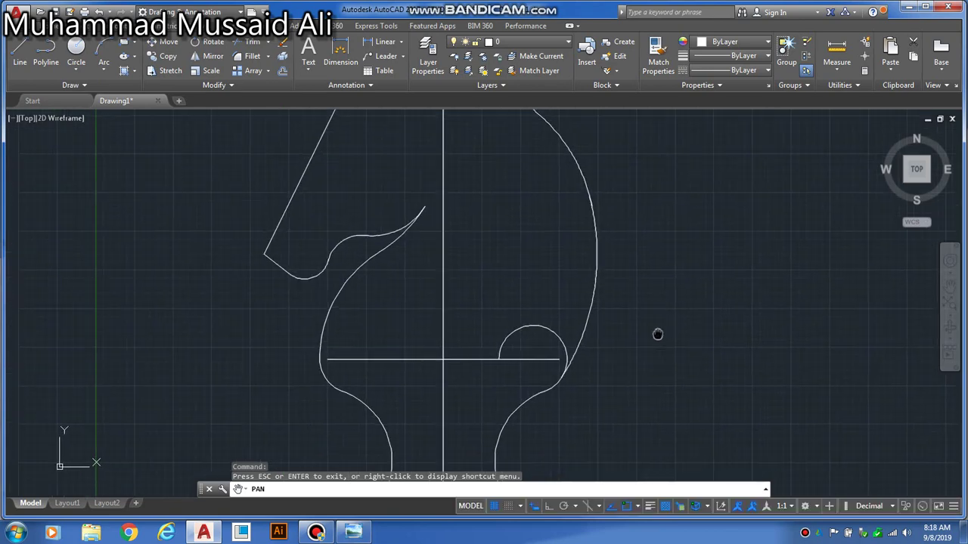
key("Escape")
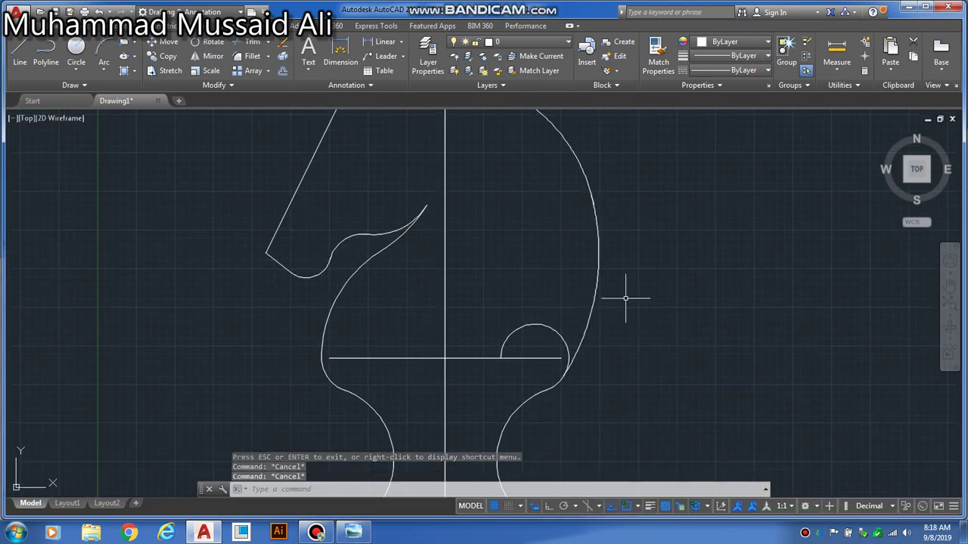
left_click(625, 298)
left_click(484, 393)
- Trim away the small neck circle with TR
type("tr")
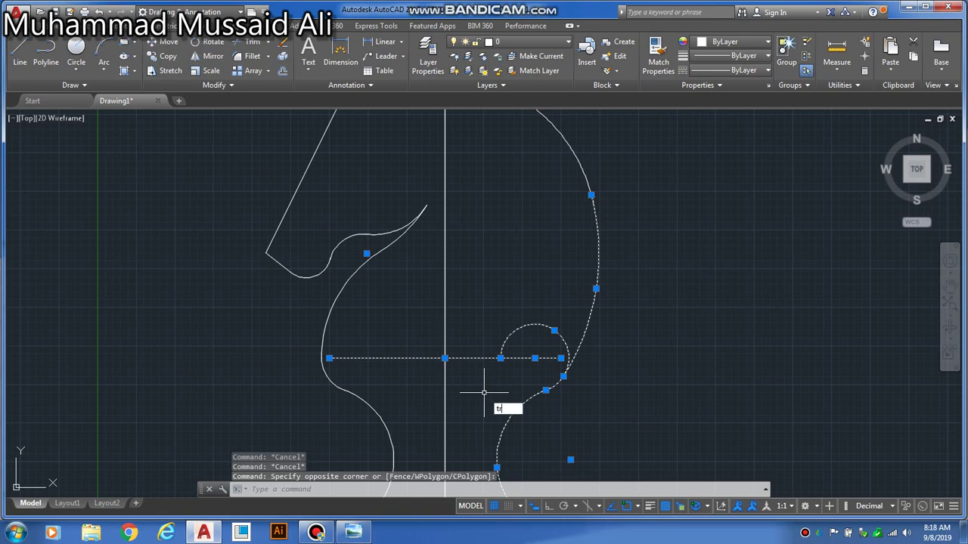
key("Return")
left_click(566, 338)
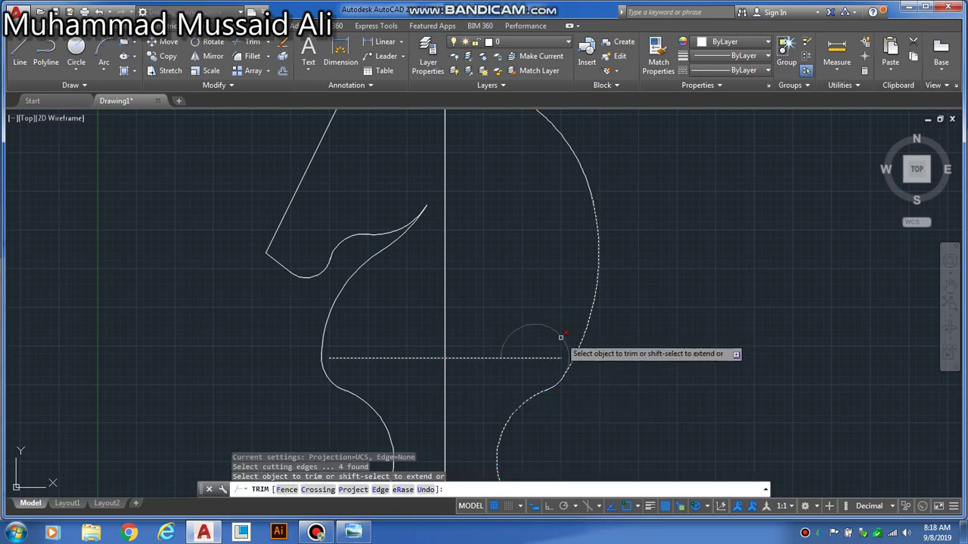
left_click(560, 338)
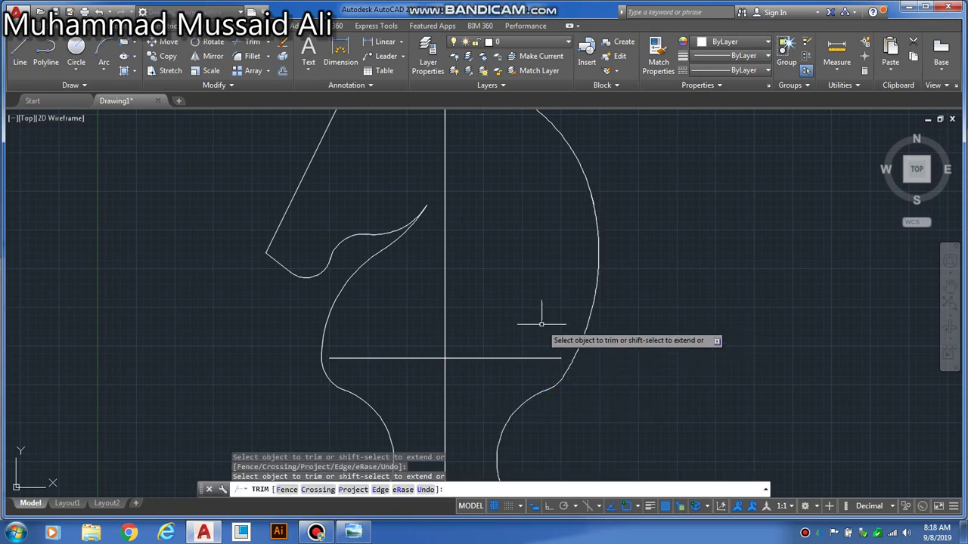
key("Escape")
key("Escape")
- Delete the horizontal construction line and the vertical centre line
left_click(500, 358)
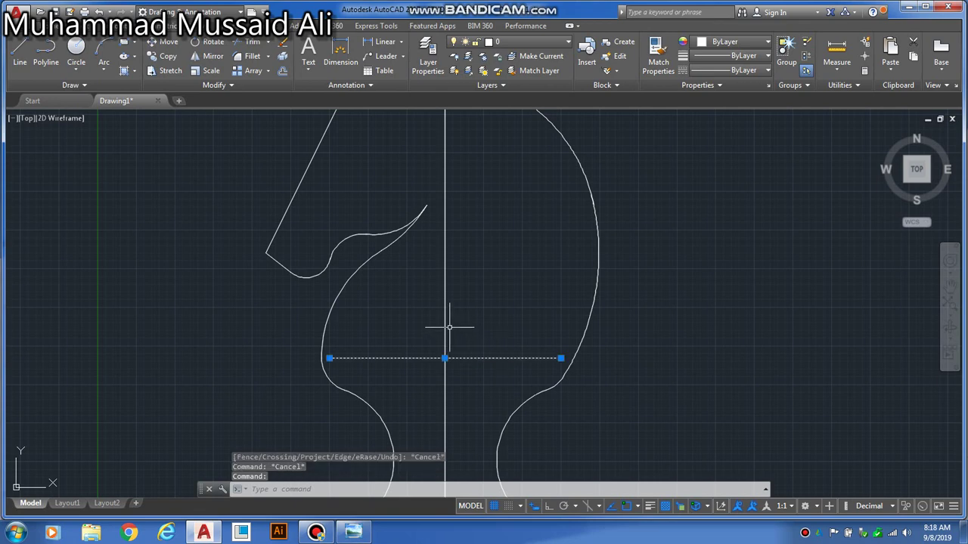
left_click(444, 323)
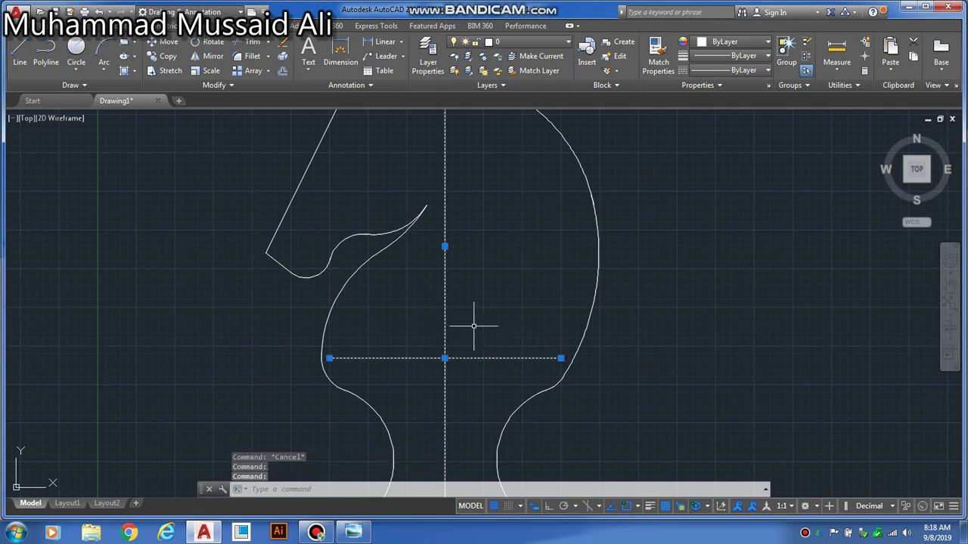
key("Delete")
key("Escape")
key("Escape")
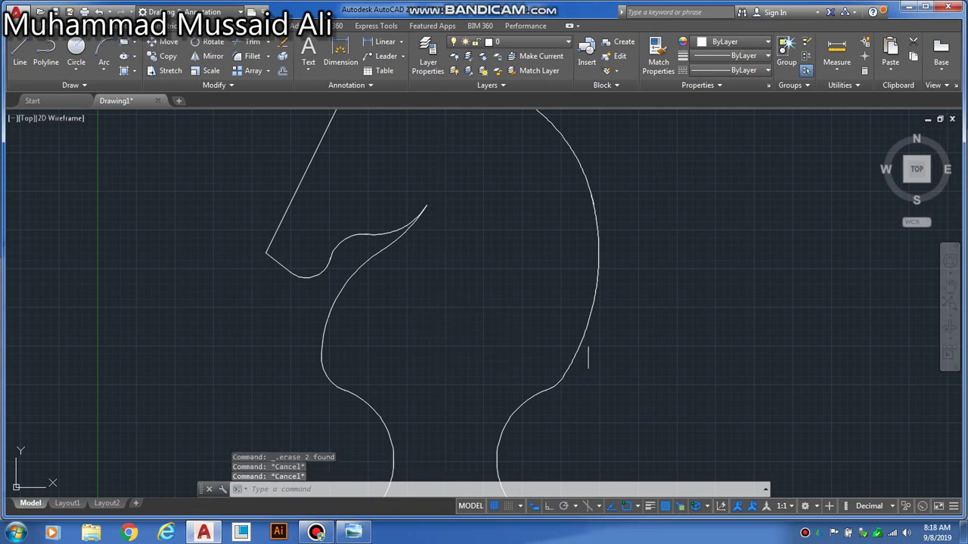
key("Escape")
- Centre the finished knight outline and compare it with the reference drawing
left_click(949, 287)
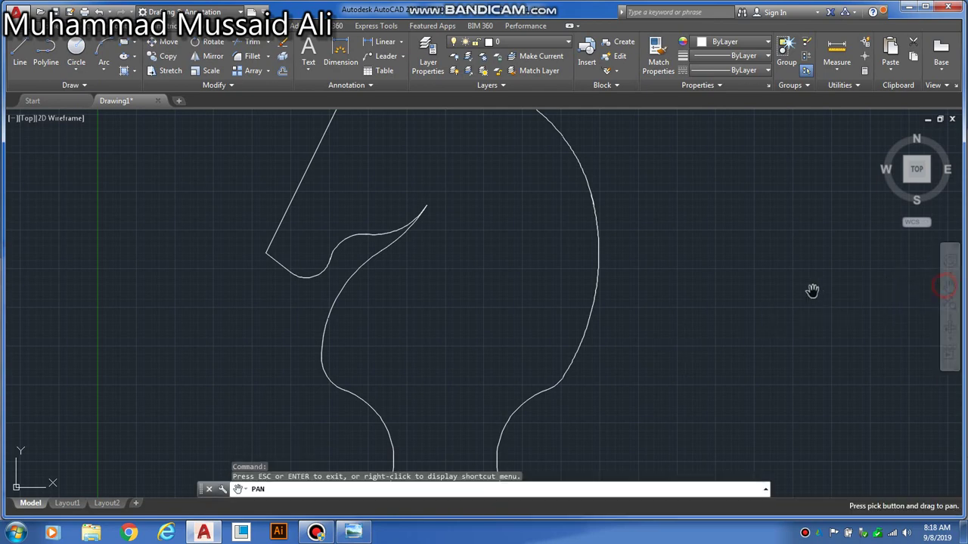
scroll(806, 294, "down", 3)
mouse_move(784, 320)
left_mouse_down()
mouse_move(764, 292)
mouse_move(736, 282)
mouse_move(713, 303)
left_mouse_up()
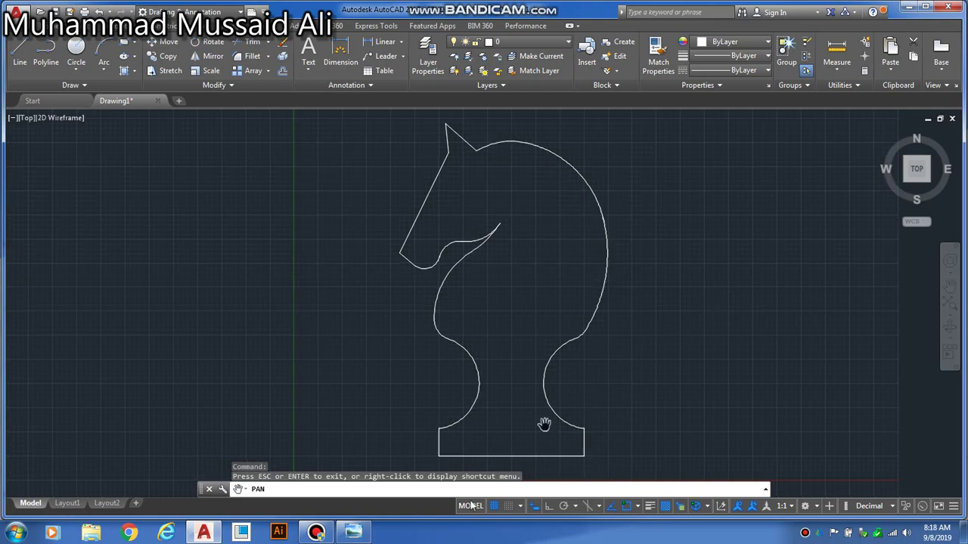
left_click(365, 537)
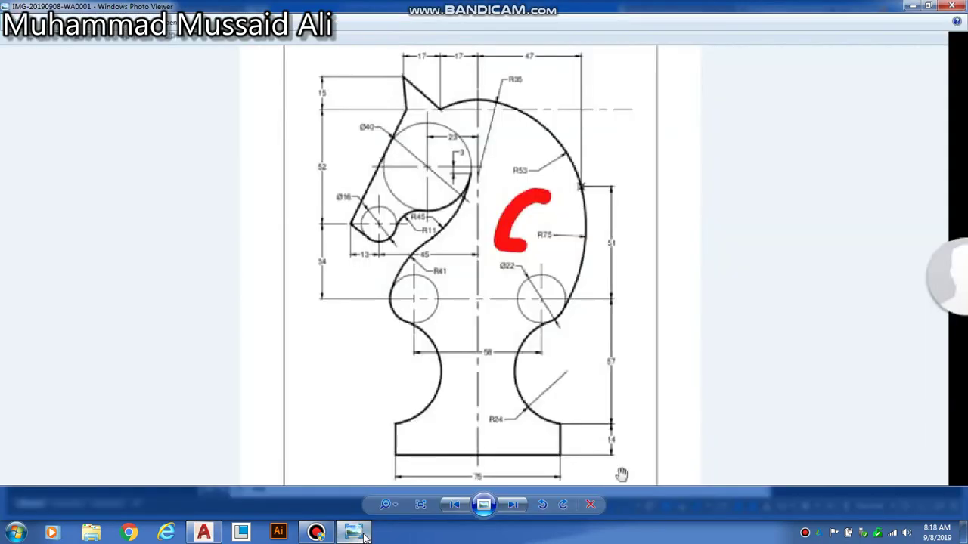
left_click(364, 537)
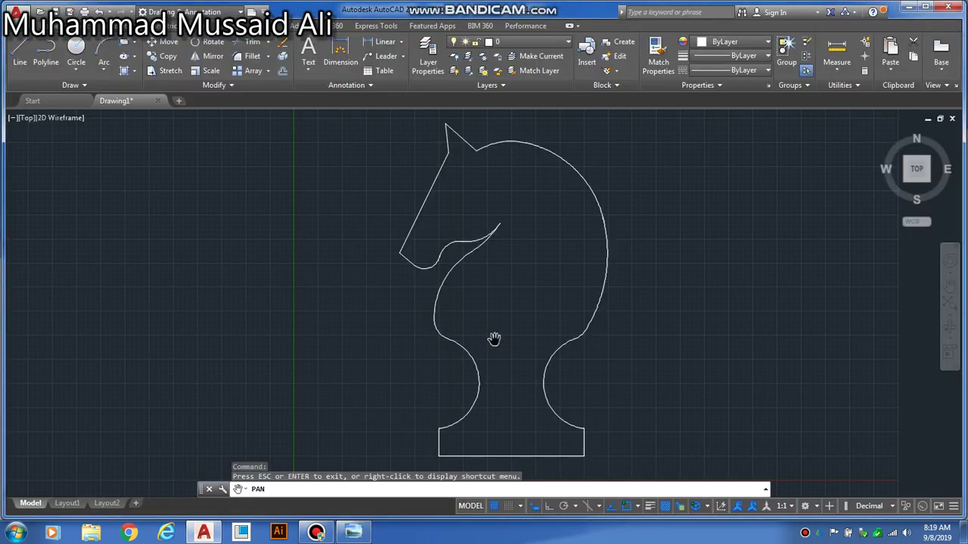